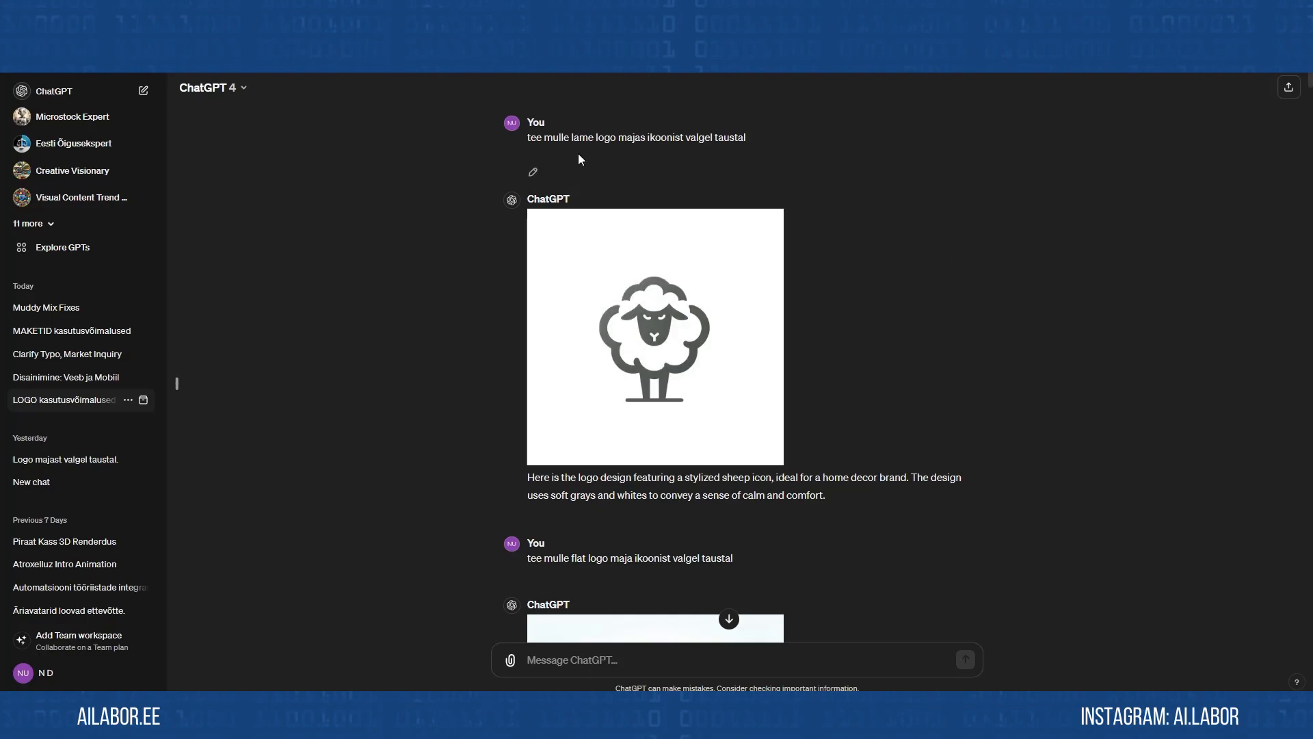
Compare the "lame logo" and "flat logo" house prompts with their generated images, viewing the flat house logo enlarged.
{"action": "left_click_drag", "start_coordinate": [571, 142], "coordinate": [597, 143]}
{"action": "left_click", "coordinate": [649, 168]}
{"action": "scroll", "coordinate": [859, 323], "scroll_direction": "down", "scroll_amount": 5}
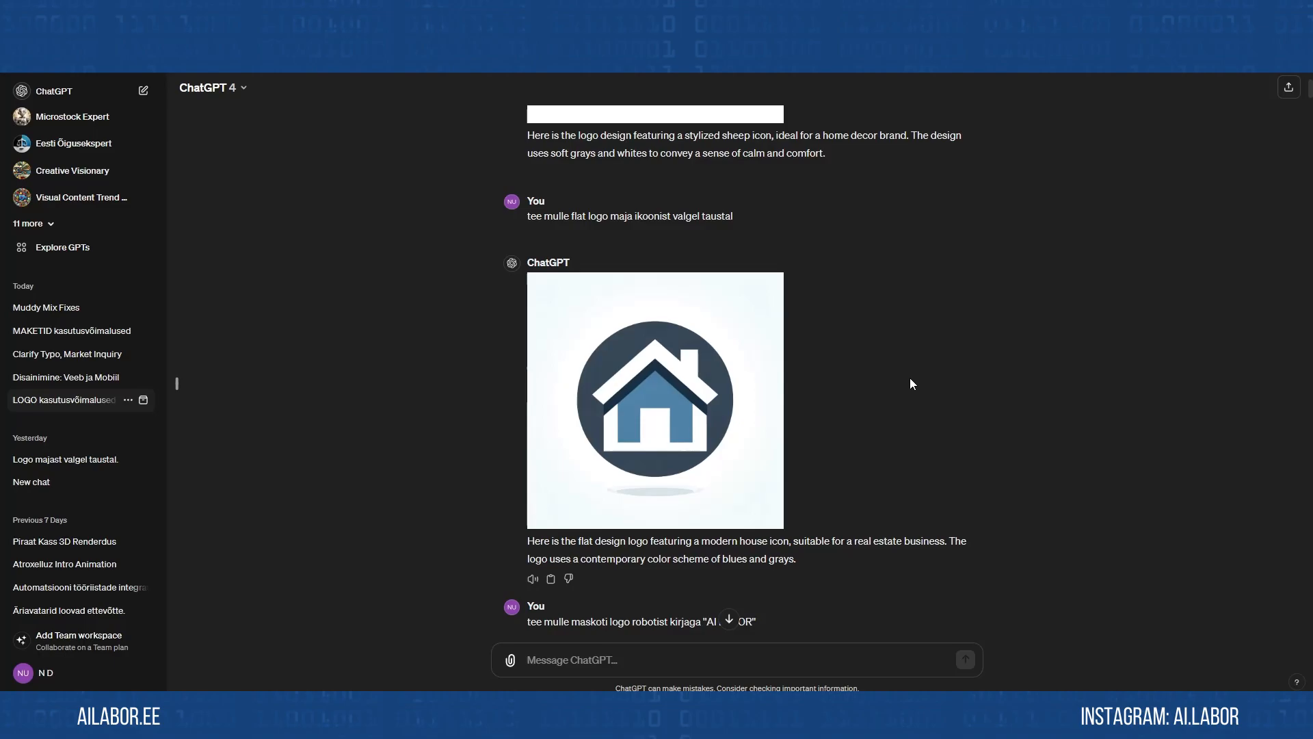
{"action": "left_click_drag", "start_coordinate": [572, 217], "coordinate": [609, 217]}
{"action": "left_click", "coordinate": [649, 231]}
{"action": "scroll", "coordinate": [650, 232], "scroll_direction": "up", "scroll_amount": 5}
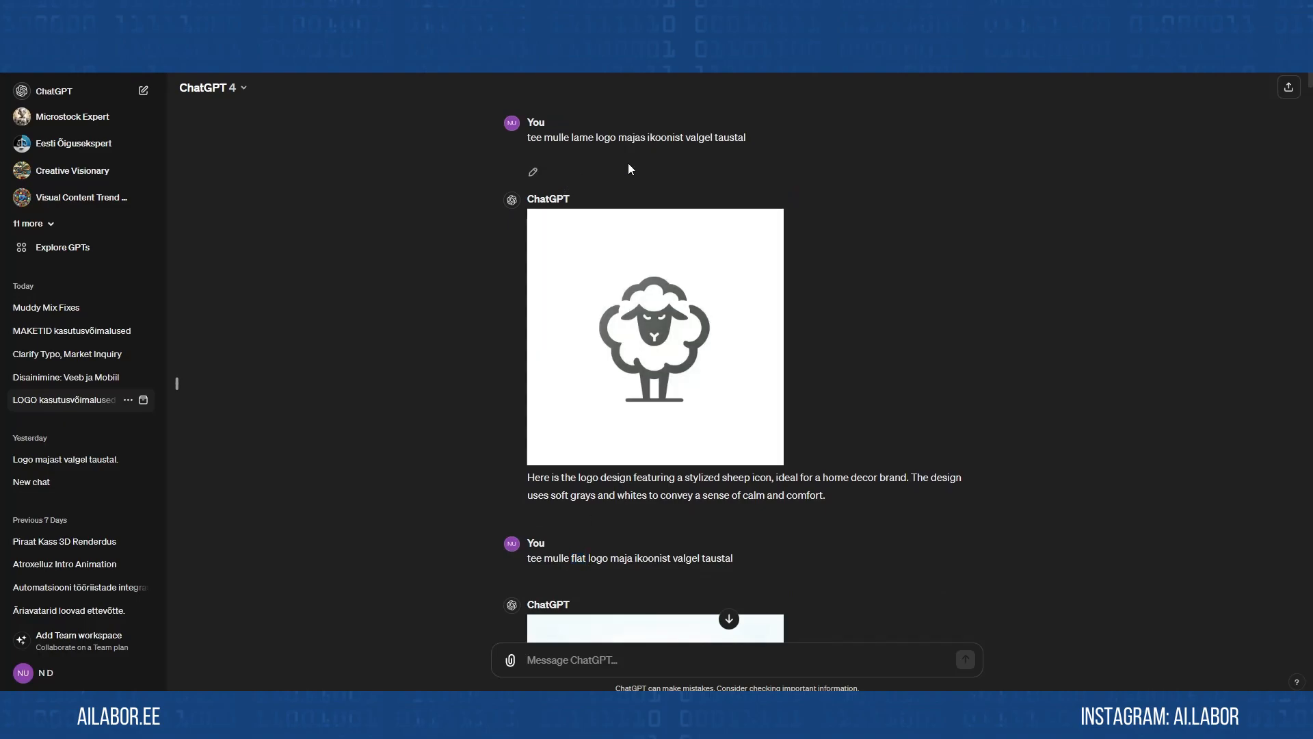
{"action": "scroll", "coordinate": [902, 384], "scroll_direction": "down", "scroll_amount": 5}
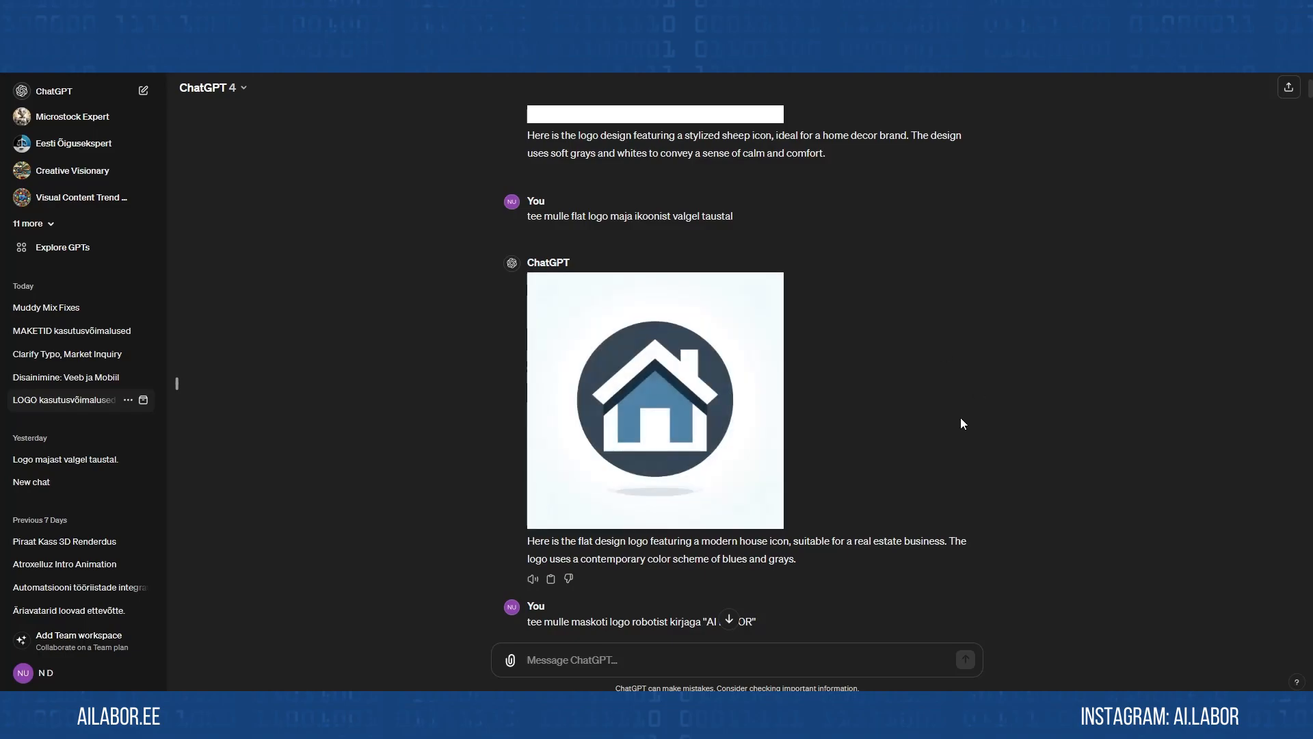
{"action": "left_click", "coordinate": [746, 373]}
{"action": "left_click", "coordinate": [976, 89]}
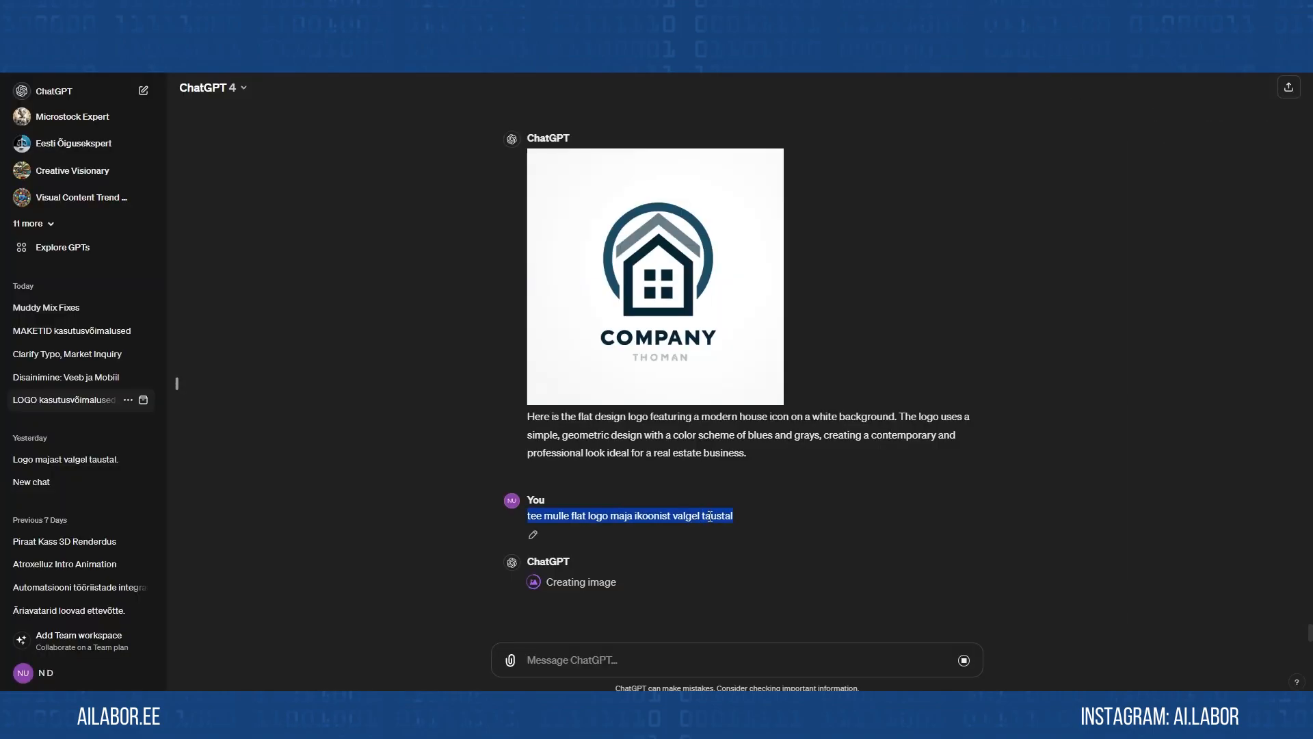
Copy the last flat house logo prompt into a new message and append ", ümmargune, punane".
{"action": "right_click", "coordinate": [710, 517]}
{"action": "left_click", "coordinate": [760, 344]}
{"action": "right_click", "coordinate": [607, 662]}
{"action": "left_click", "coordinate": [678, 465]}
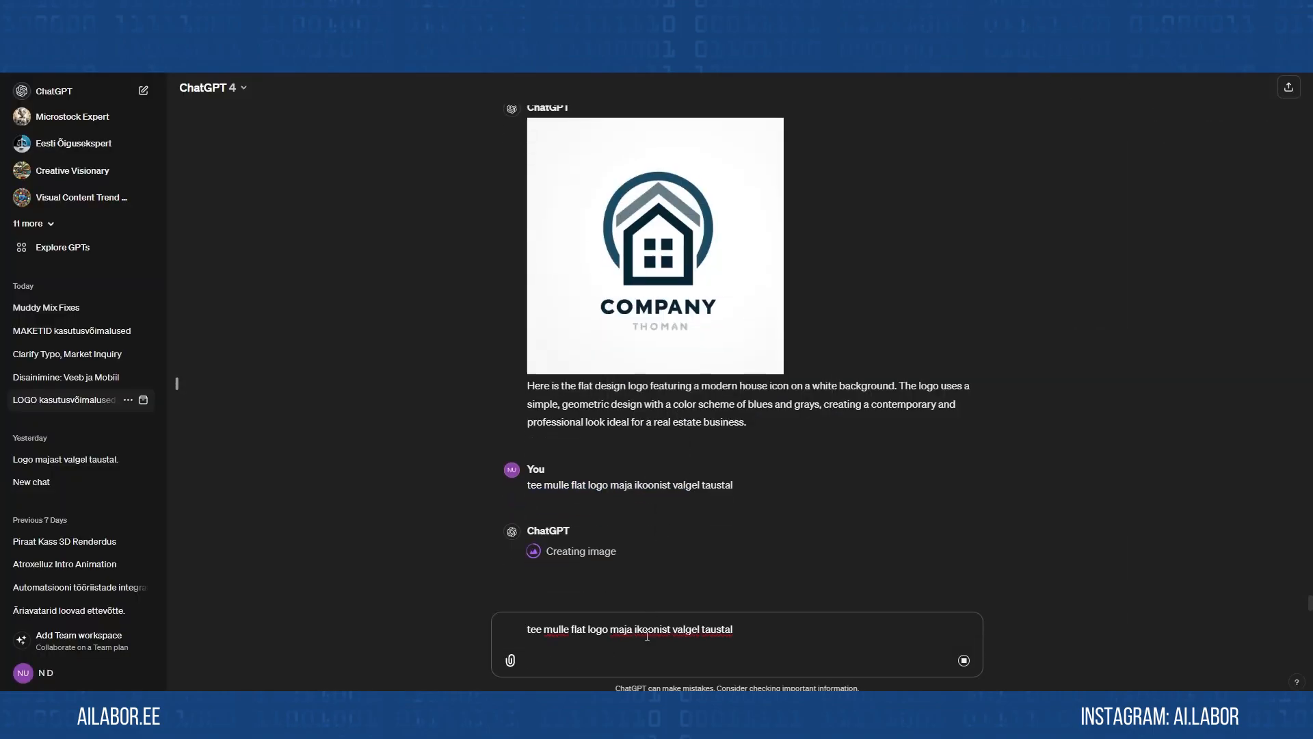
{"action": "key", "text": "BackSpace"}
{"action": "type", "text": ", ümmargune"}
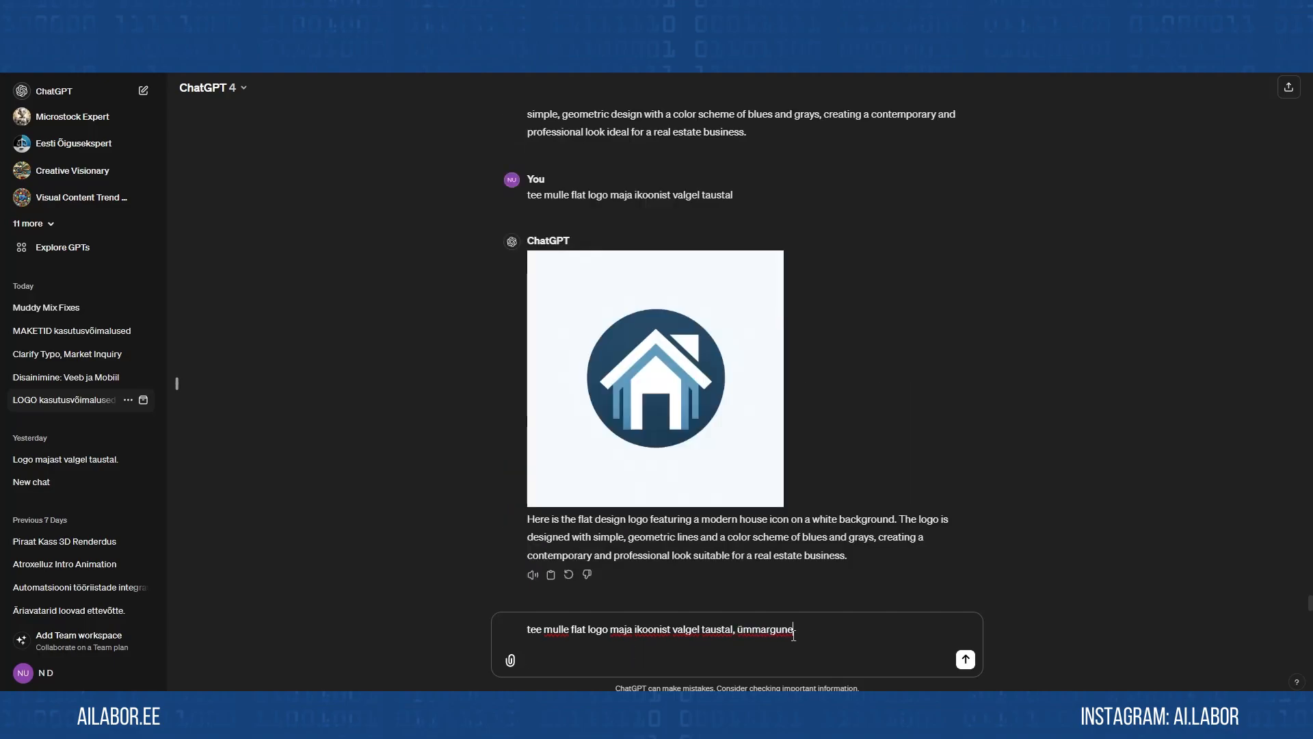
{"action": "type", "text": ", punane"}
Copy the complete prompt text from the message field and send the message to generate the logo.
{"action": "triple_click", "coordinate": [794, 633]}
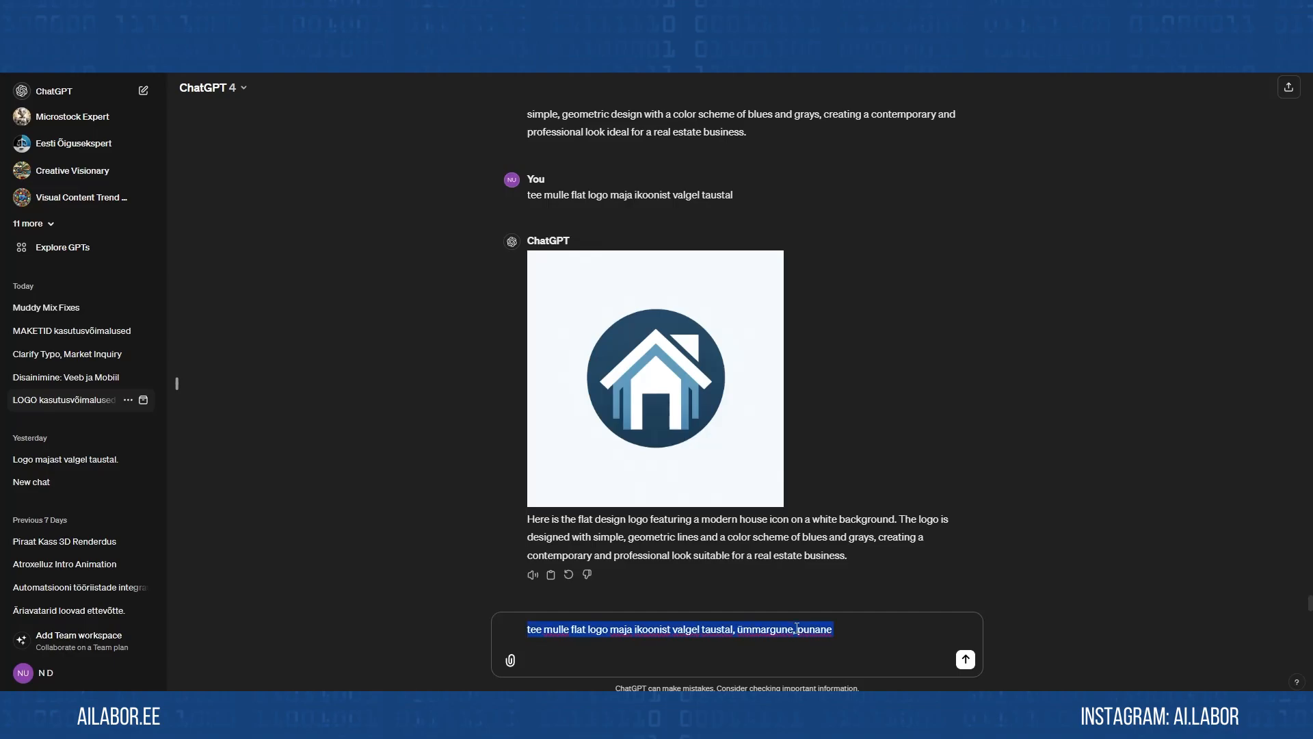
{"action": "right_click", "coordinate": [795, 627]}
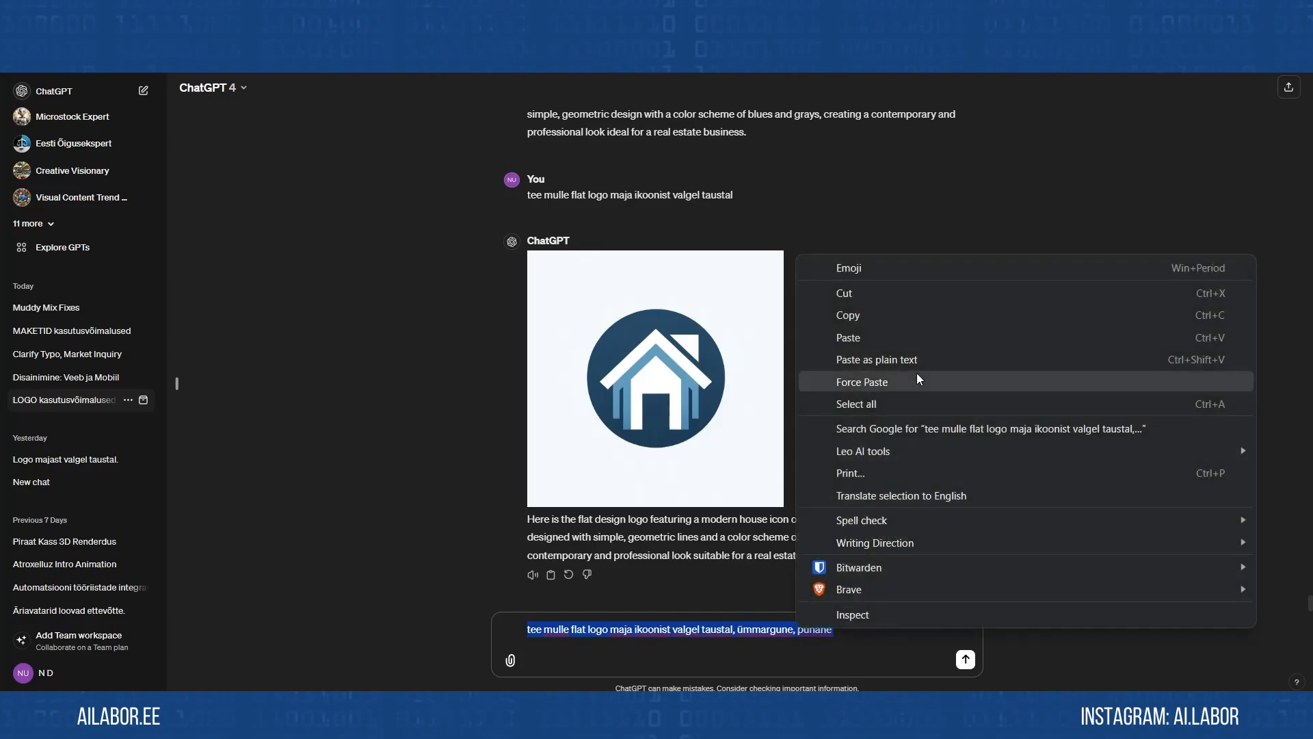
{"action": "left_click", "coordinate": [849, 316]}
{"action": "left_click", "coordinate": [858, 629]}
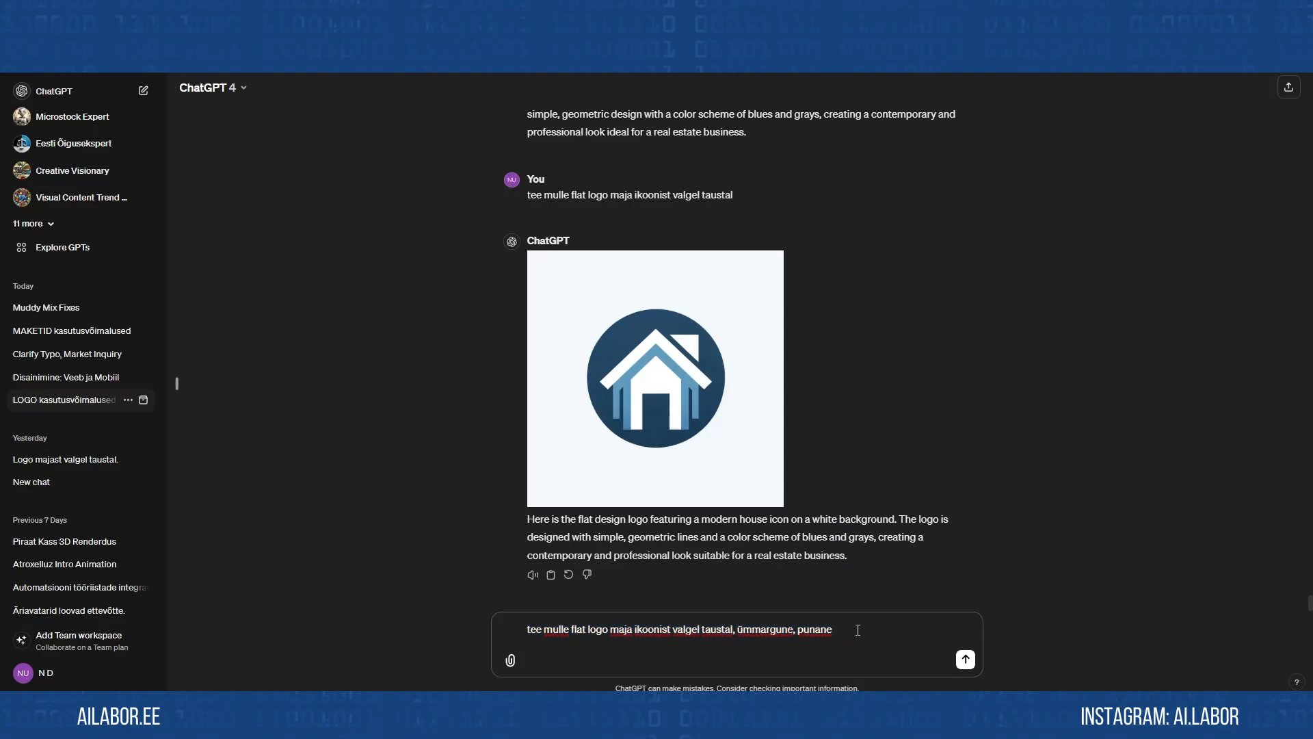
{"action": "key", "text": "Return"}
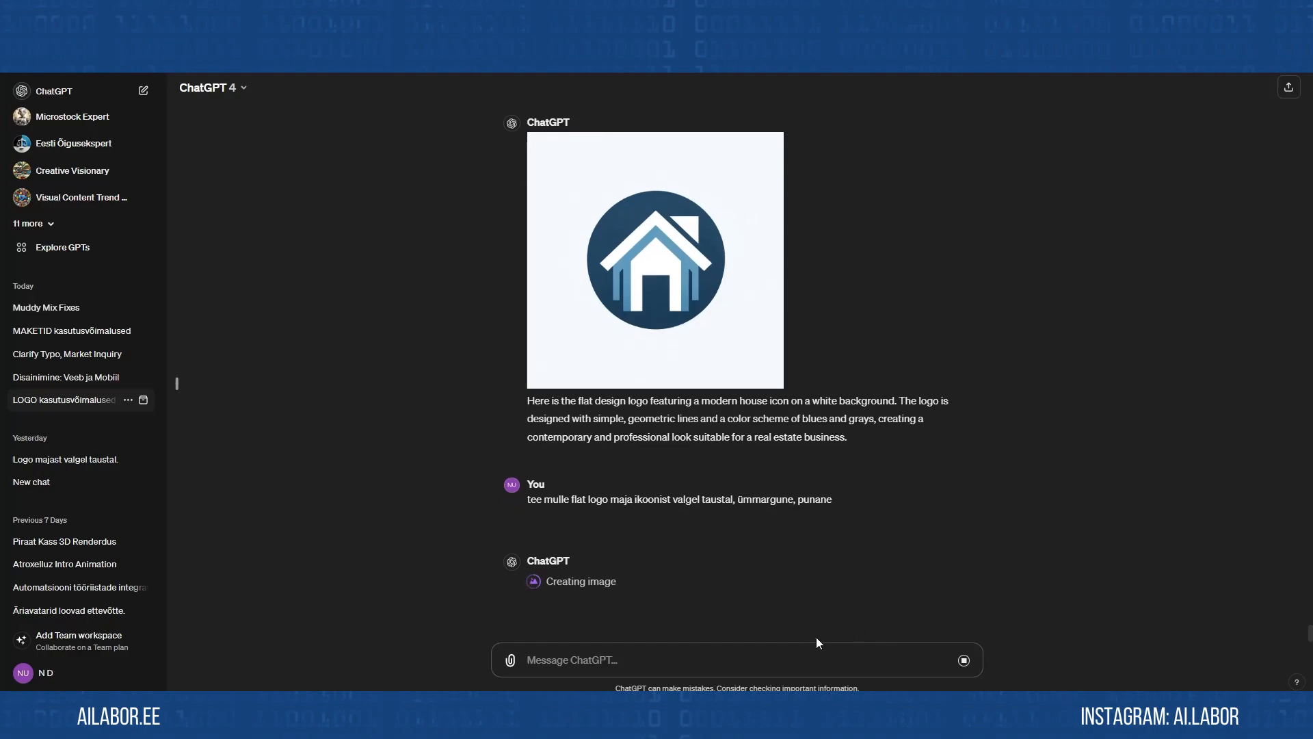
Check the newly generated logo against the words "ümmargune, punane" in its prompt.
{"action": "mouse_move", "coordinate": [680, 301]}
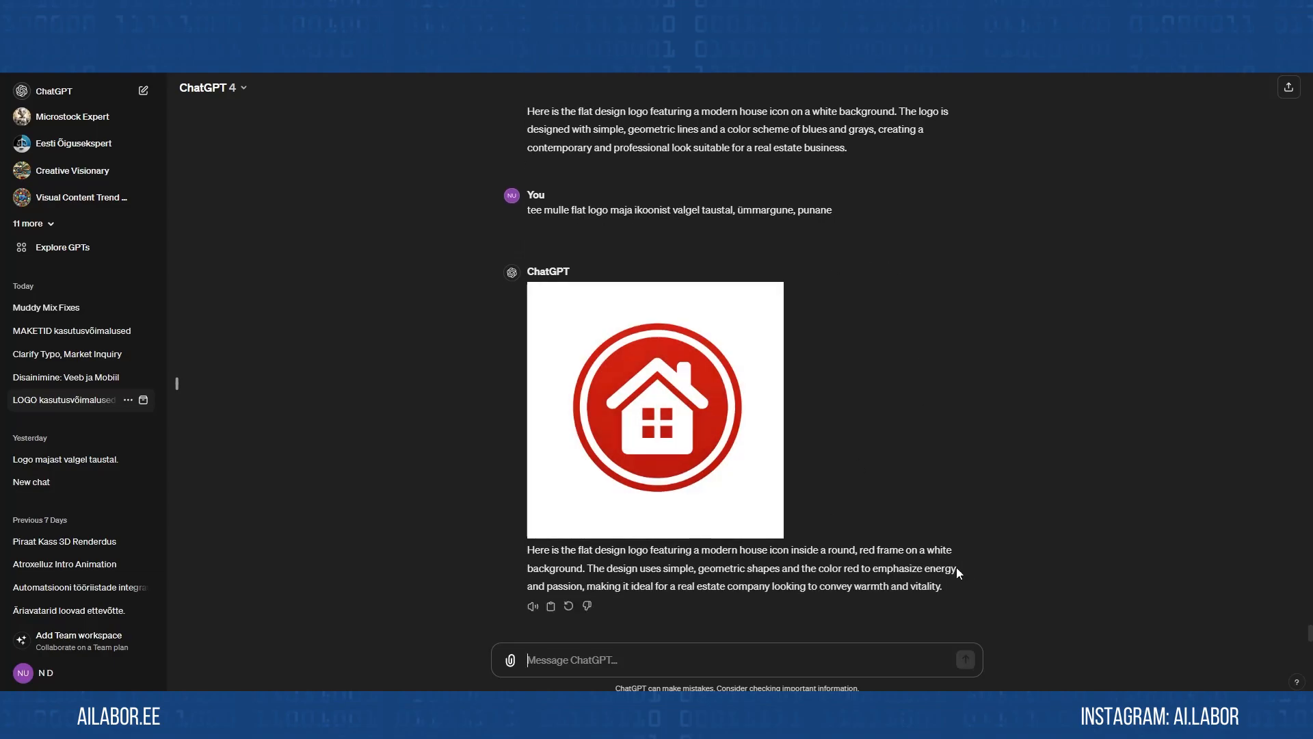
{"action": "left_click_drag", "start_coordinate": [777, 210], "coordinate": [838, 212]}
{"action": "left_click", "coordinate": [830, 306]}
Compare the lettering in the two "AI LABOR" robot mascot logos earlier in the conversation, including the "tee uuesti" version.
{"action": "left_click_drag", "start_coordinate": [1310, 632], "coordinate": [1311, 100]}
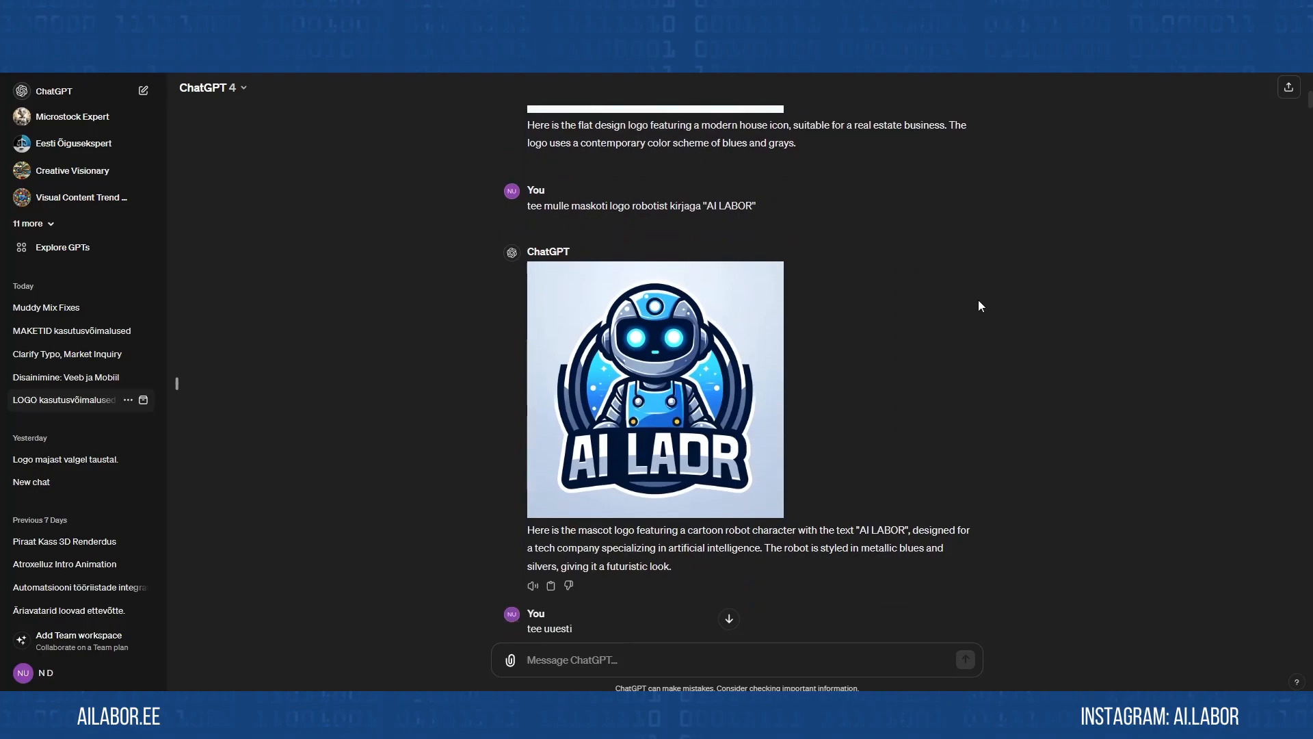
{"action": "scroll", "coordinate": [823, 352], "scroll_direction": "down", "scroll_amount": 8}
{"action": "scroll", "coordinate": [823, 351], "scroll_direction": "up", "scroll_amount": 2}
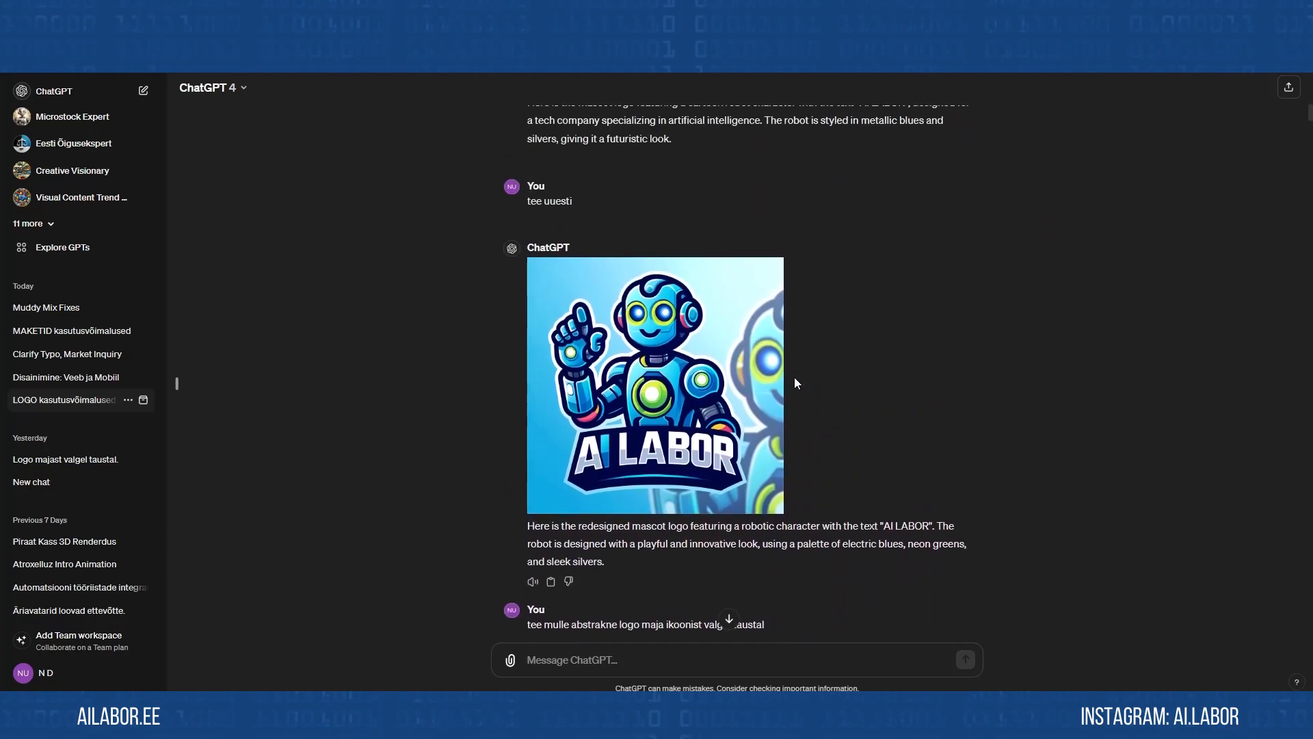
{"action": "scroll", "coordinate": [795, 373], "scroll_direction": "up", "scroll_amount": 5}
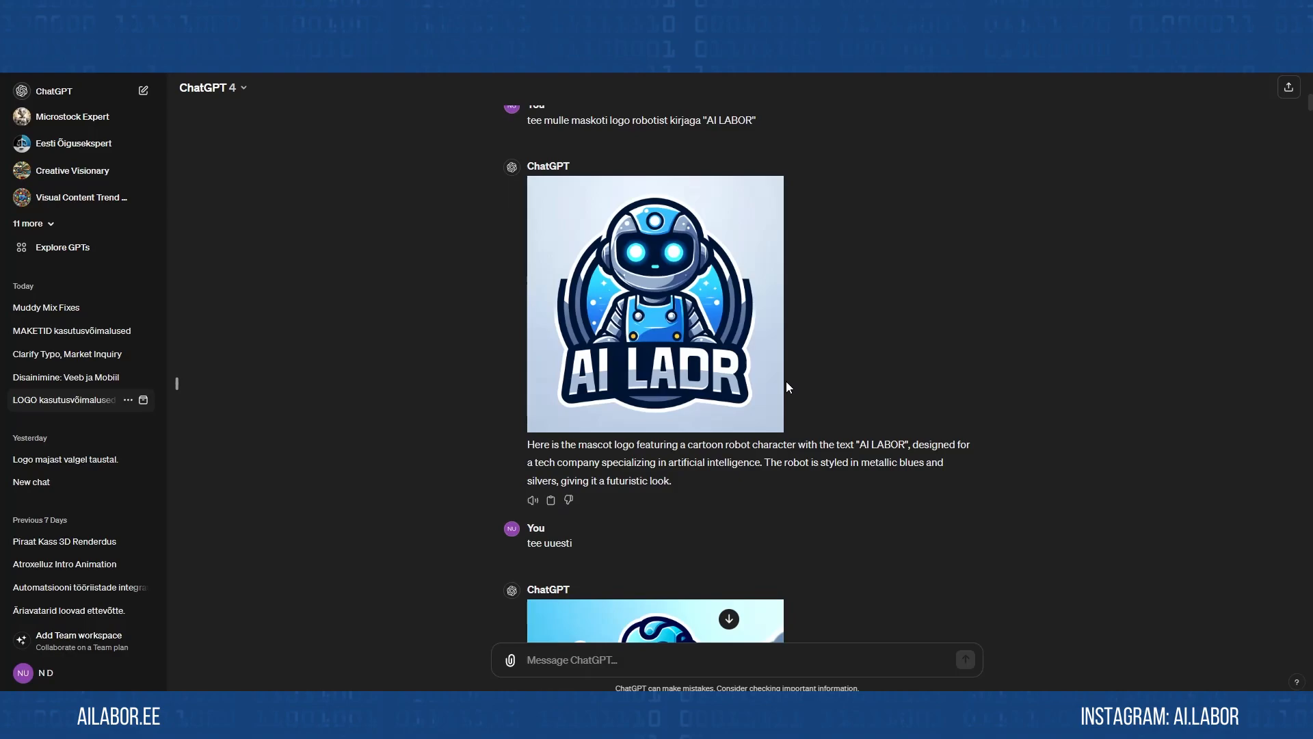
{"action": "scroll", "coordinate": [804, 432], "scroll_direction": "up", "scroll_amount": 1}
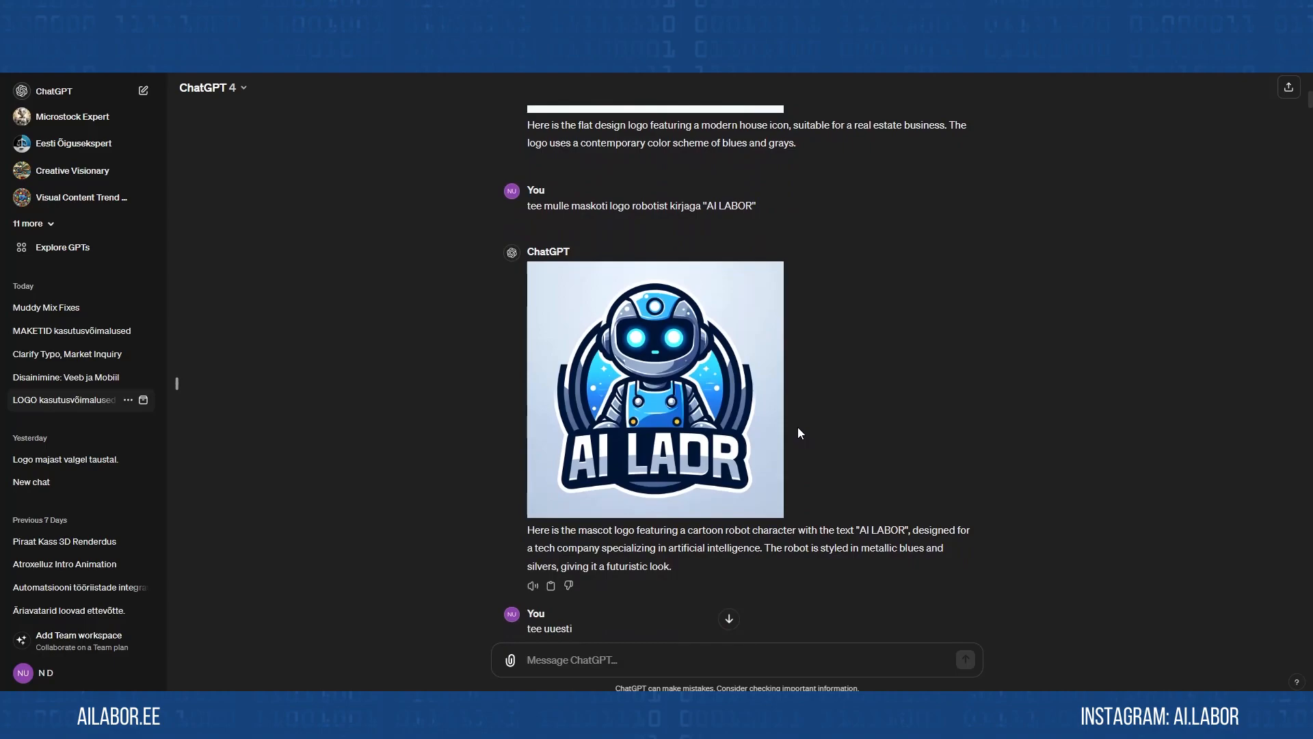
{"action": "scroll", "coordinate": [852, 442], "scroll_direction": "down", "scroll_amount": 6}
{"action": "scroll", "coordinate": [851, 442], "scroll_direction": "up", "scroll_amount": 4}
{"action": "scroll", "coordinate": [851, 447], "scroll_direction": "up", "scroll_amount": 1}
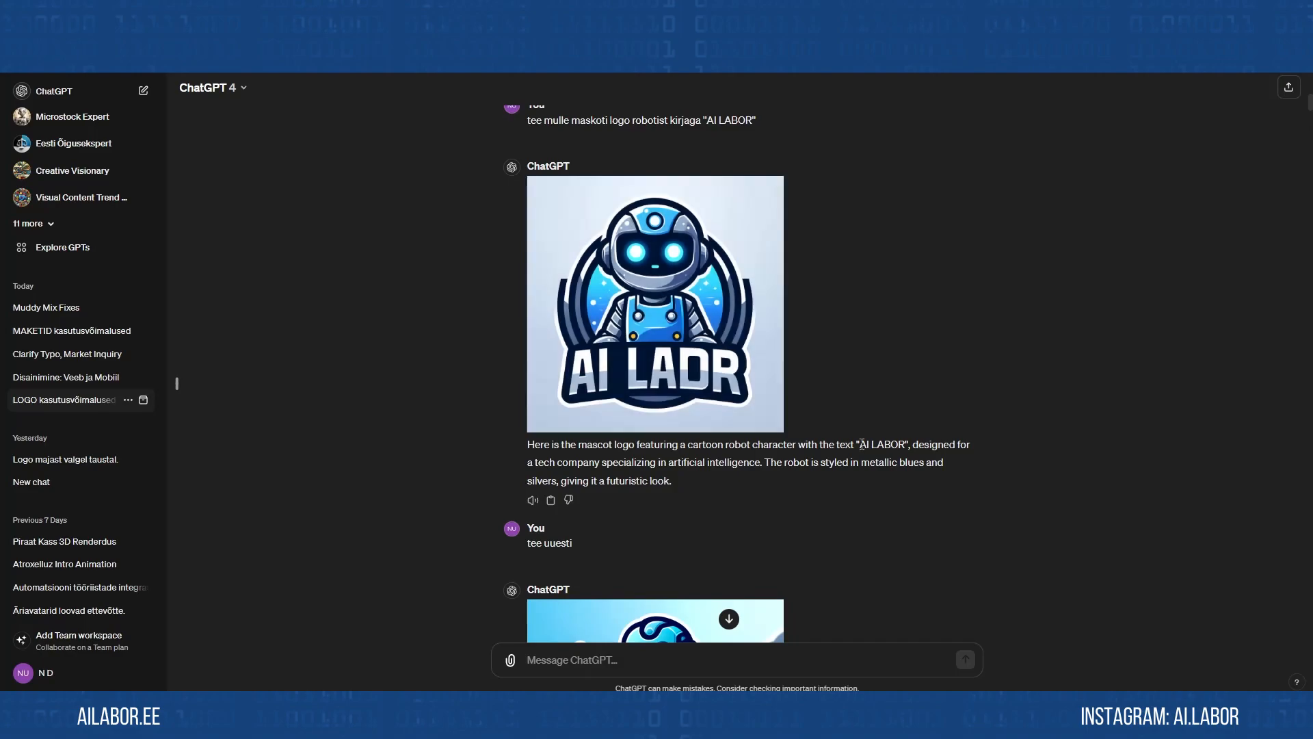
{"action": "scroll", "coordinate": [863, 469], "scroll_direction": "down", "scroll_amount": 5}
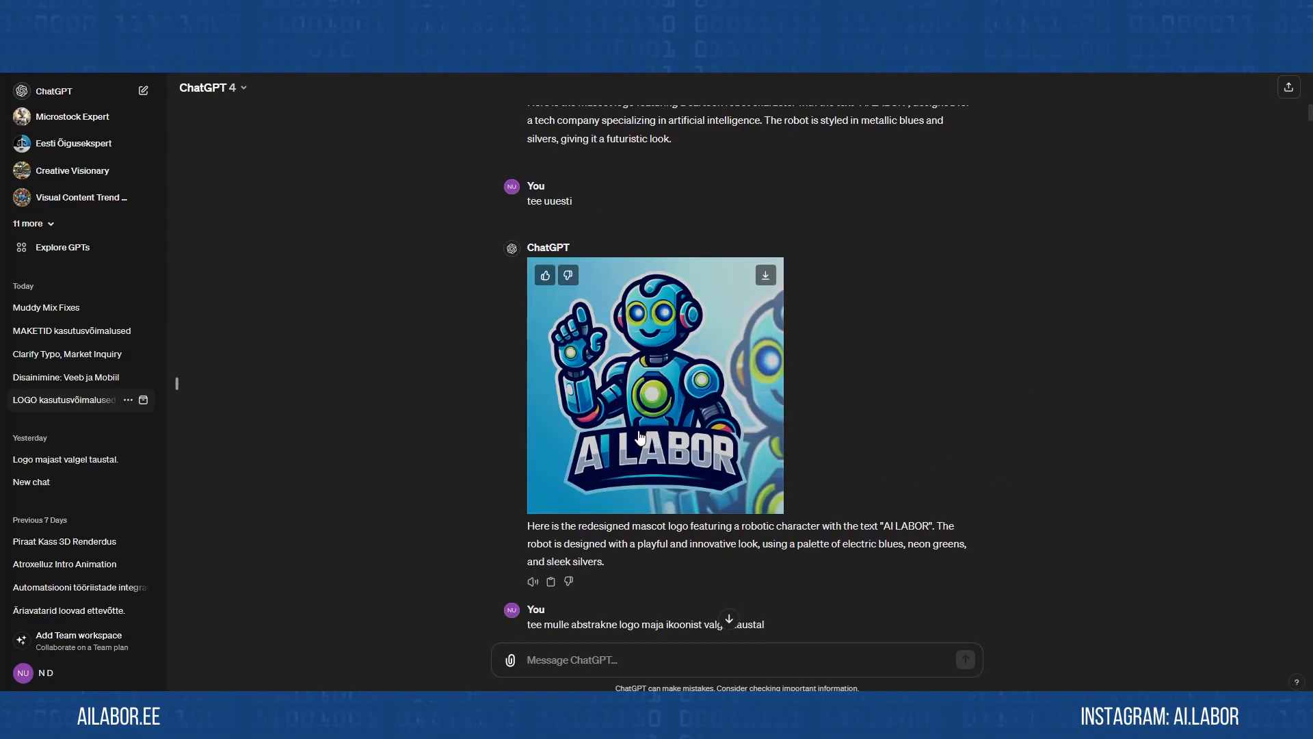
Try marking the letter "I" in the second "AI LABOR" mascot image as an area to edit, and discard the selection.
{"action": "left_click", "coordinate": [665, 440]}
{"action": "left_click", "coordinate": [924, 90]}
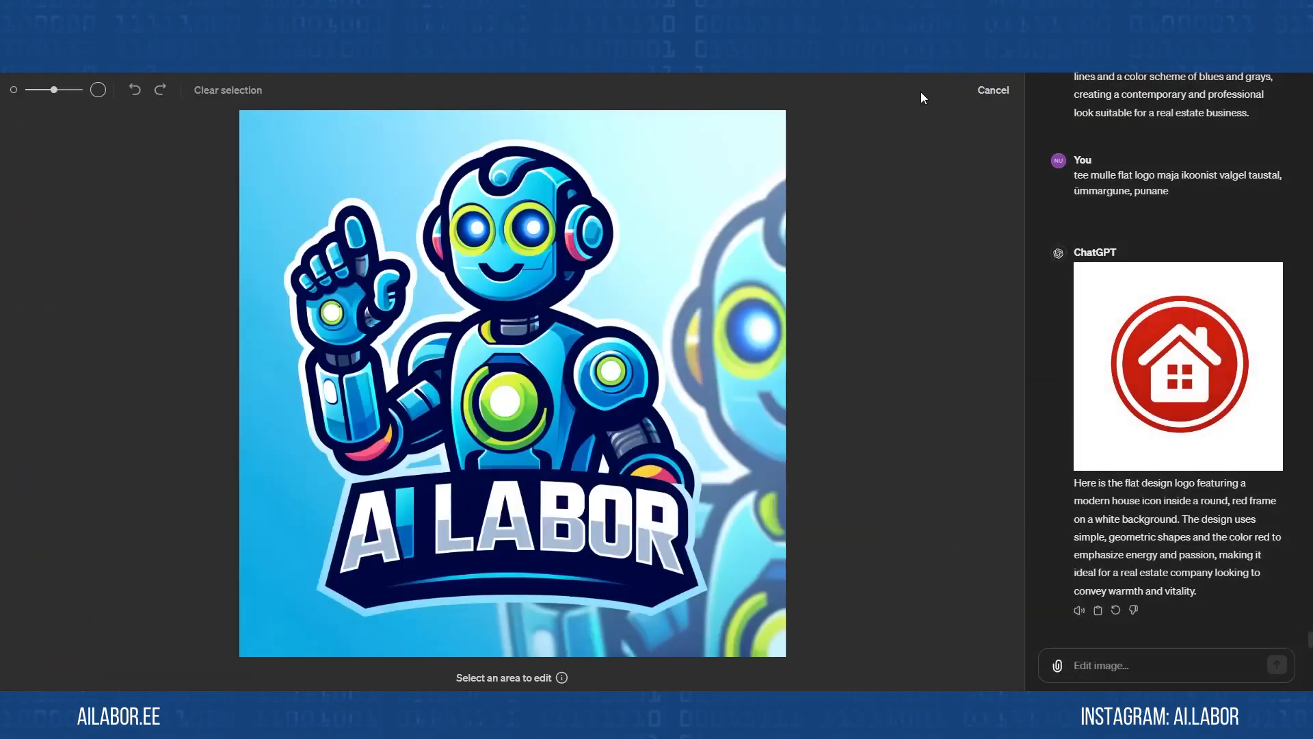
{"action": "mouse_move", "coordinate": [410, 540]}
{"action": "left_mouse_down"}
{"action": "mouse_move", "coordinate": [393, 527]}
{"action": "mouse_move", "coordinate": [404, 489]}
{"action": "left_mouse_up"}
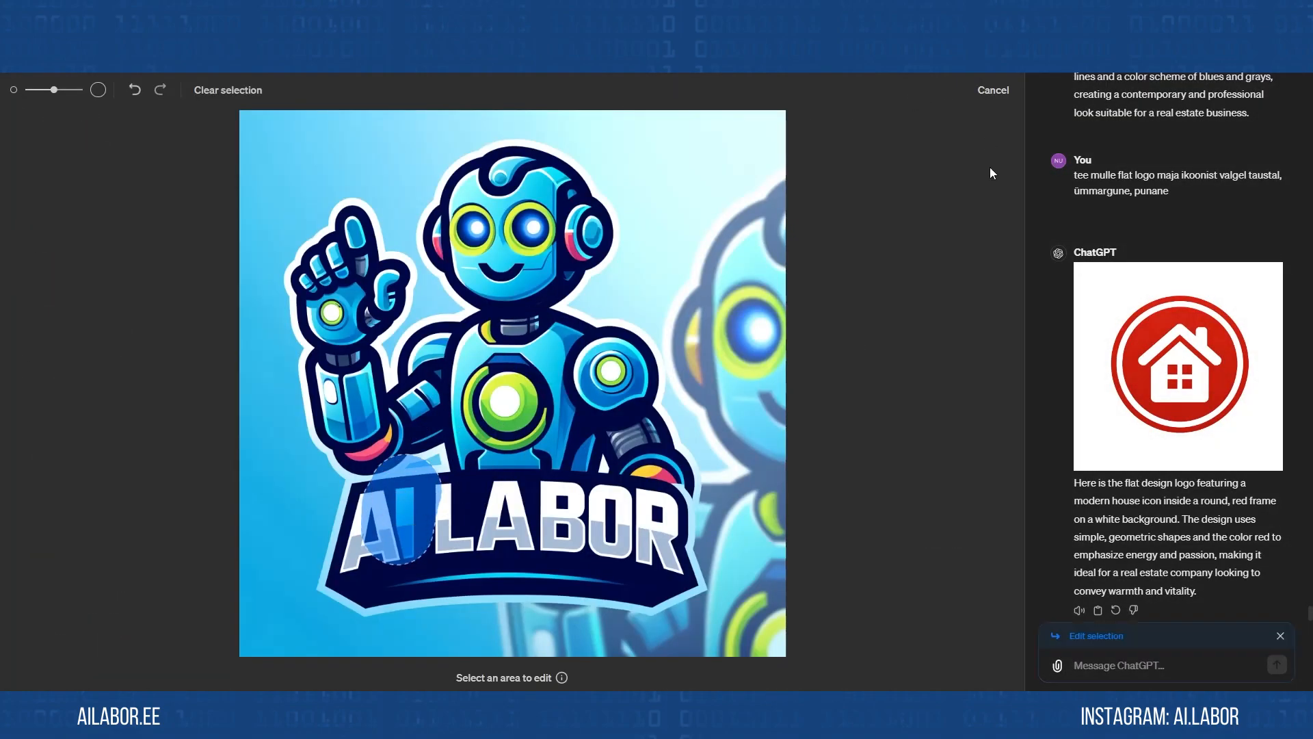
{"action": "left_click", "coordinate": [993, 90]}
{"action": "left_click", "coordinate": [946, 167]}
Examine the words "AI LABOR" and "robotist" in the first mascot logo prompt.
{"action": "scroll", "coordinate": [878, 457], "scroll_direction": "up", "scroll_amount": 6}
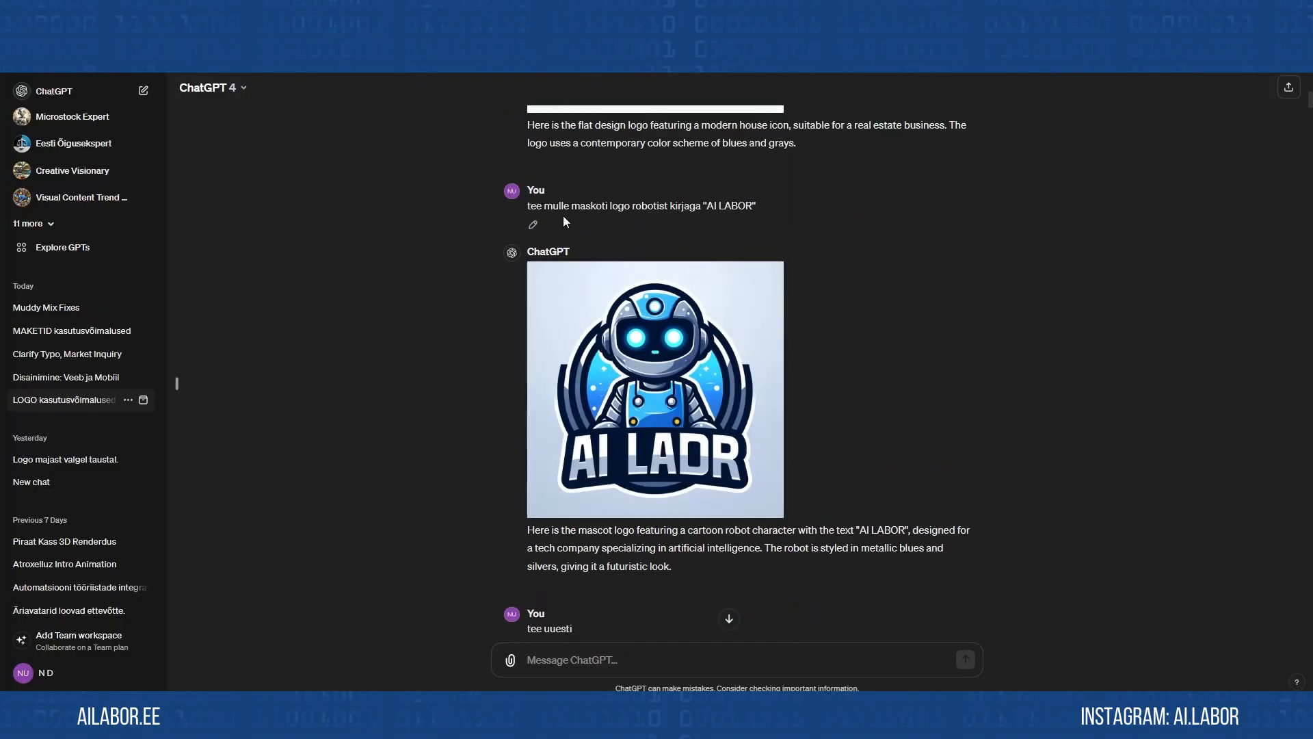
{"action": "left_click_drag", "start_coordinate": [696, 208], "coordinate": [757, 207]}
{"action": "left_click", "coordinate": [839, 439]}
{"action": "left_click_drag", "start_coordinate": [631, 208], "coordinate": [669, 209]}
{"action": "left_click", "coordinate": [934, 325]}
Examine the abstract and minimal house logos and their prompts, comparing them with the flat house and robot mascot logos.
{"action": "scroll", "coordinate": [872, 407], "scroll_direction": "up", "scroll_amount": 10}
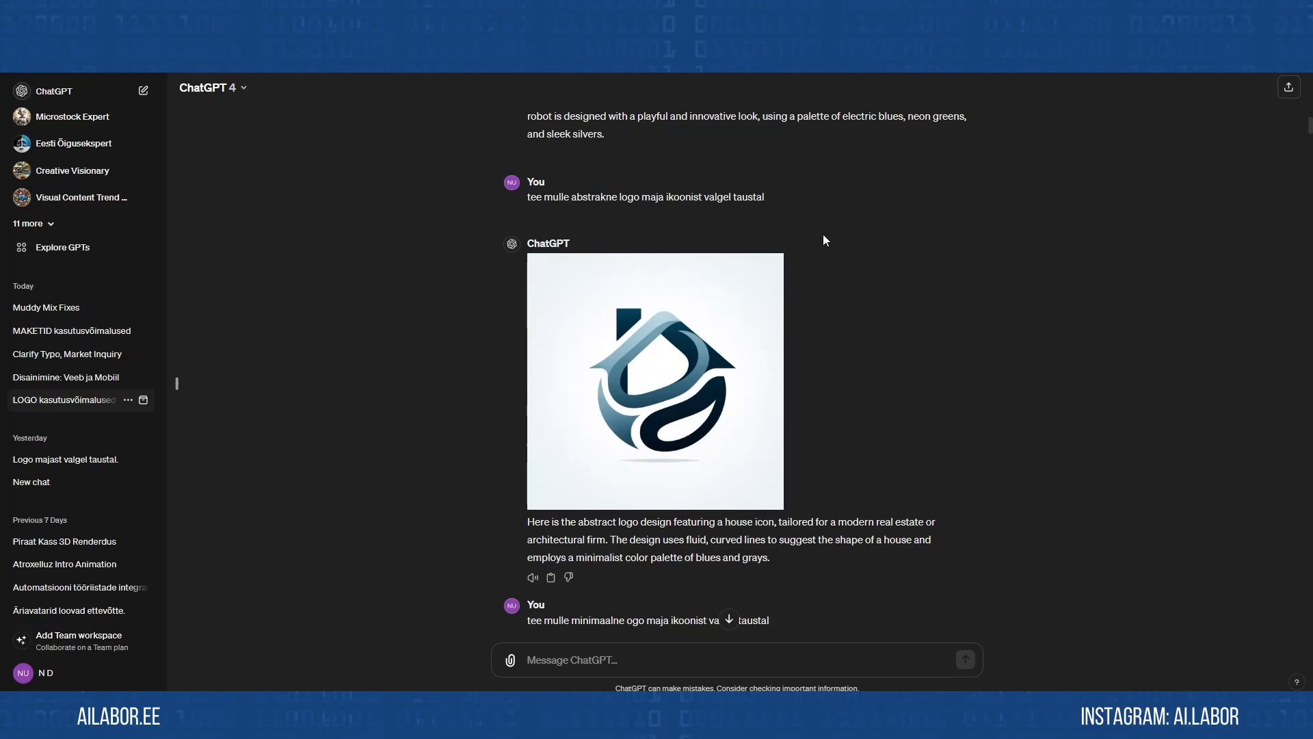
{"action": "scroll", "coordinate": [822, 327], "scroll_direction": "down", "scroll_amount": 6}
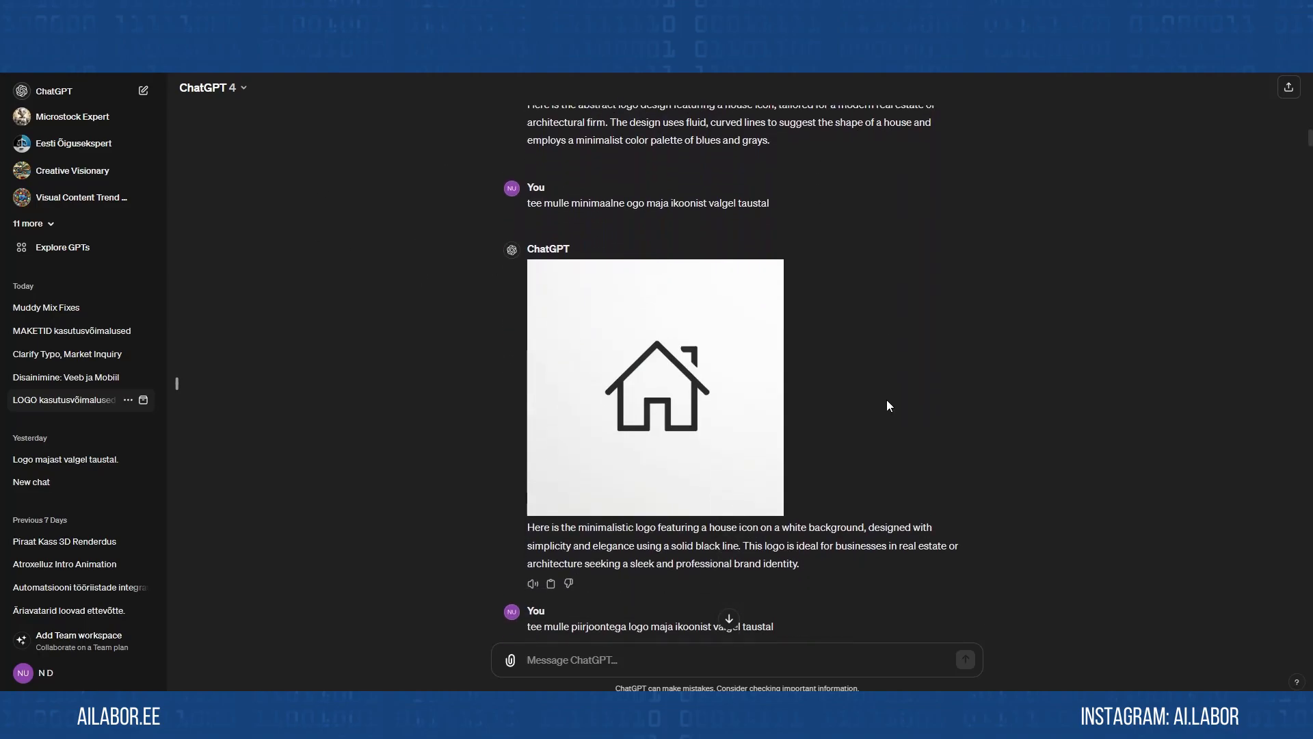
{"action": "left_click_drag", "start_coordinate": [627, 193], "coordinate": [640, 193]}
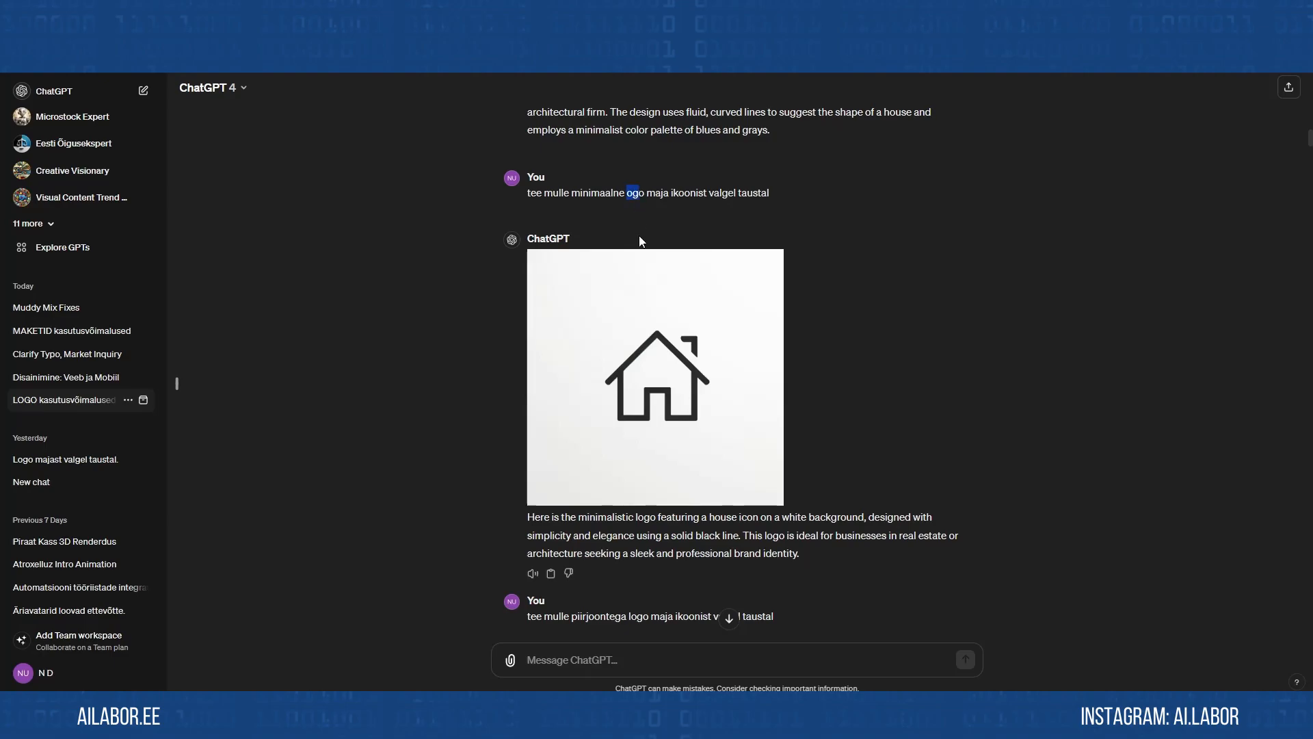
{"action": "left_click", "coordinate": [795, 233]}
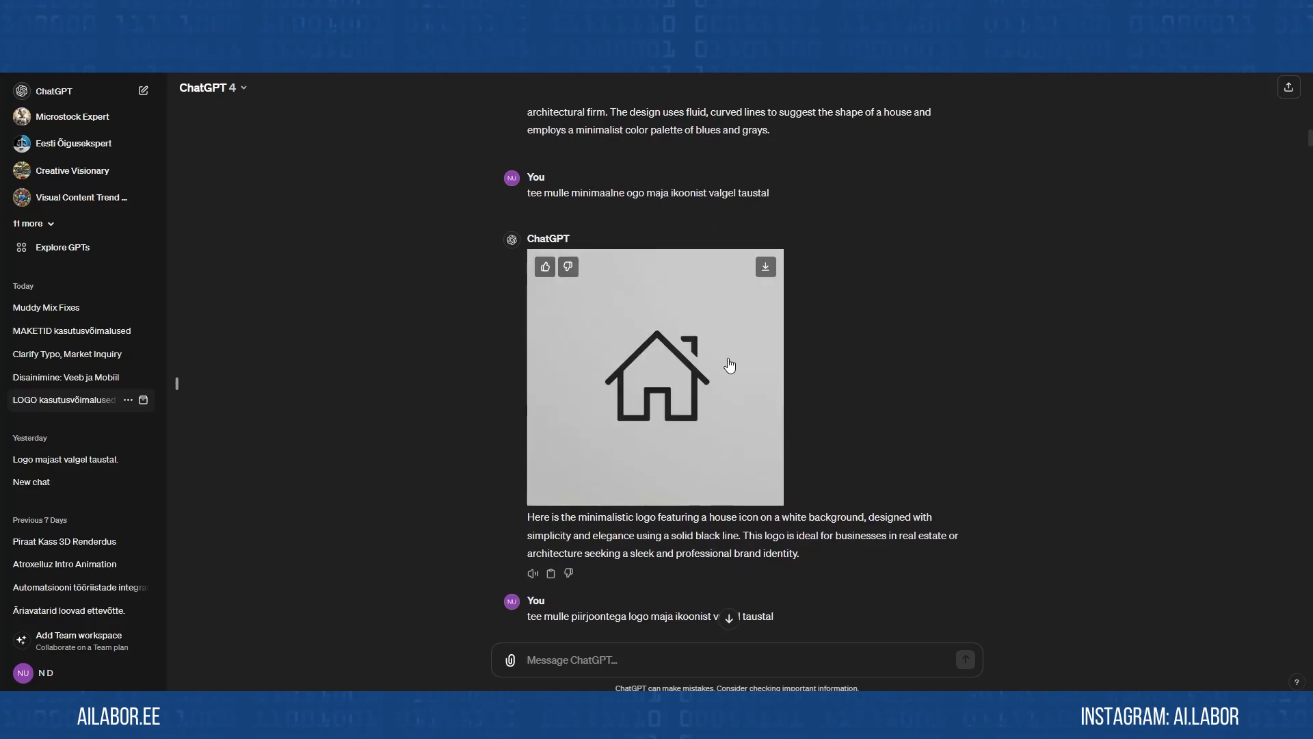
{"action": "scroll", "coordinate": [889, 446], "scroll_direction": "up", "scroll_amount": 20}
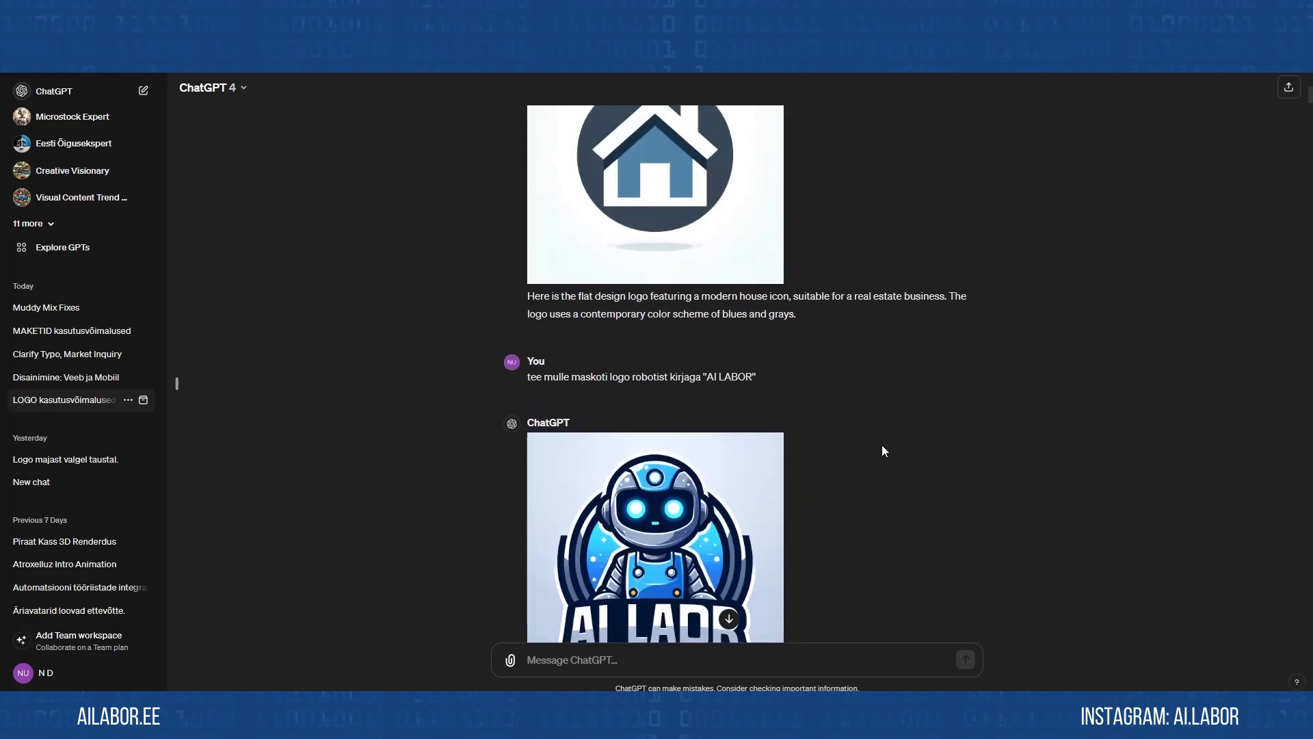
{"action": "scroll", "coordinate": [882, 424], "scroll_direction": "down", "scroll_amount": 3}
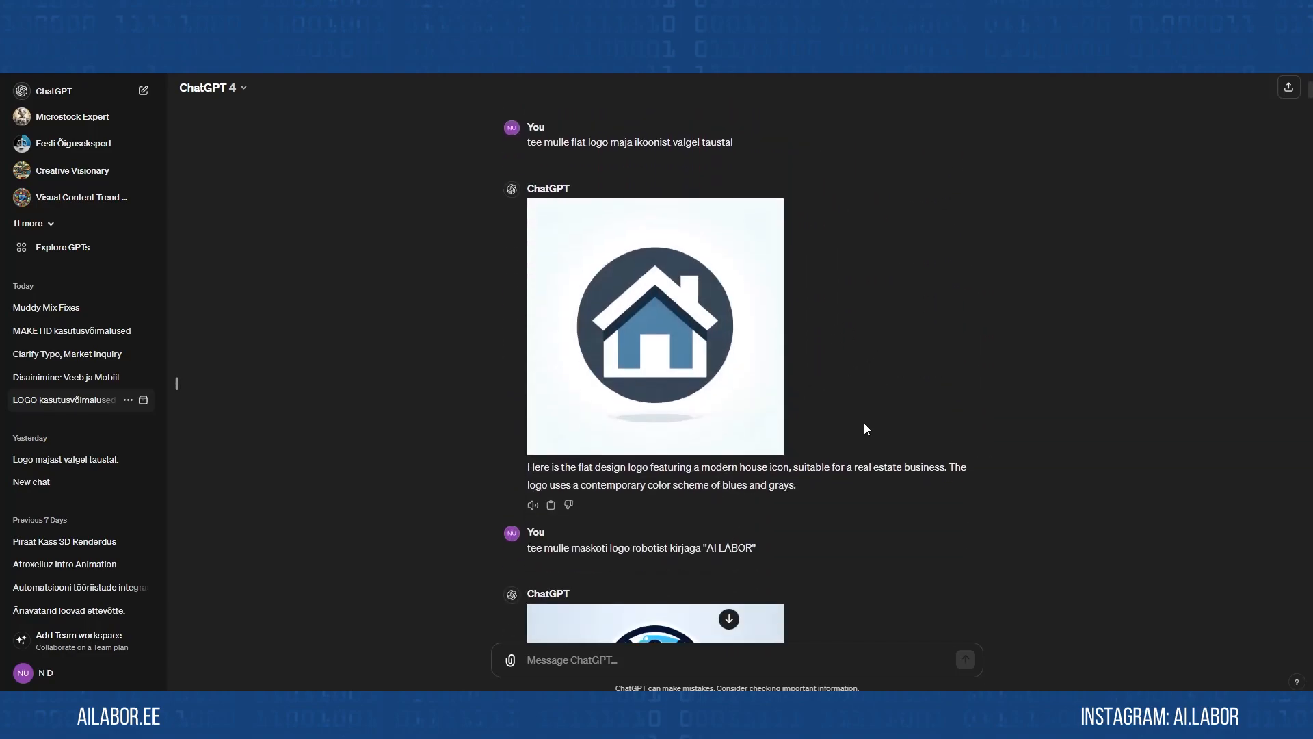
{"action": "scroll", "coordinate": [865, 429], "scroll_direction": "down", "scroll_amount": 15}
{"action": "scroll", "coordinate": [854, 417], "scroll_direction": "down", "scroll_amount": 15}
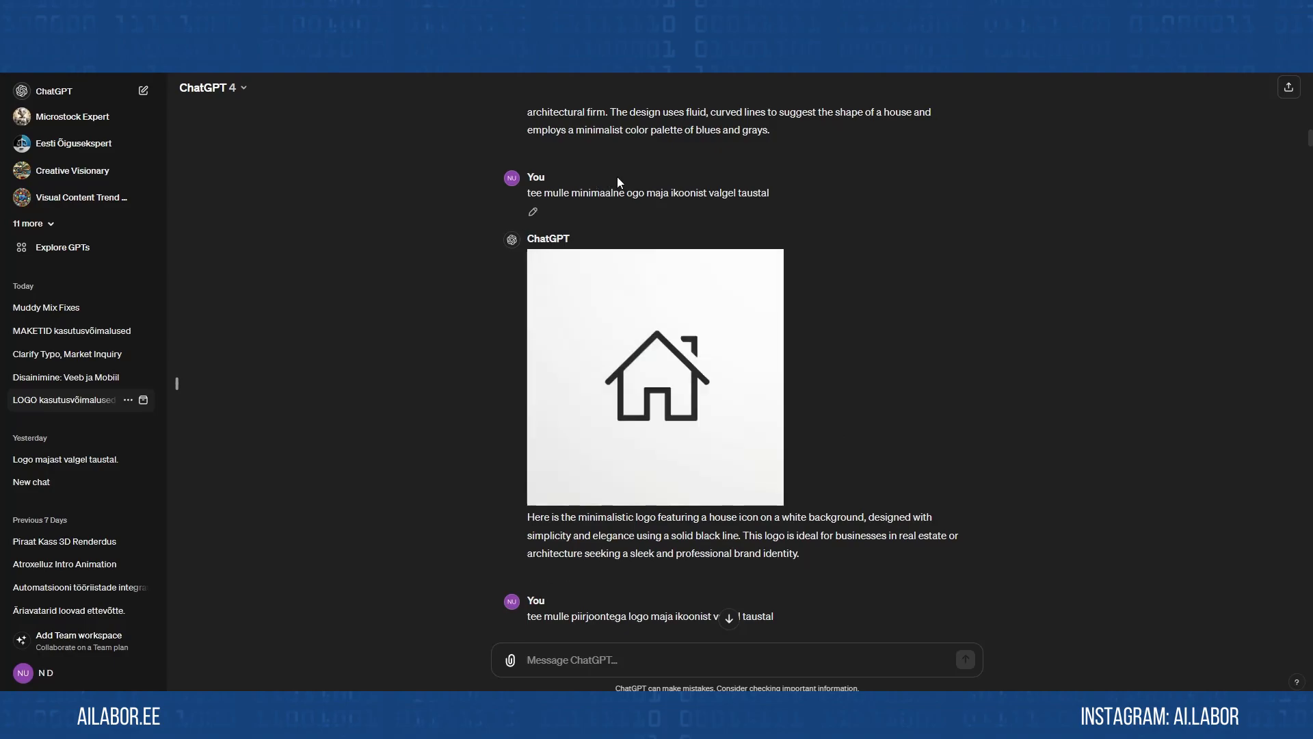
Review the monochrome, red, red-white-black and minimal abstract house logos, and the "MAJA" wordmark logo, with their prompts.
{"action": "left_click_drag", "start_coordinate": [1309, 138], "coordinate": [1302, 159]}
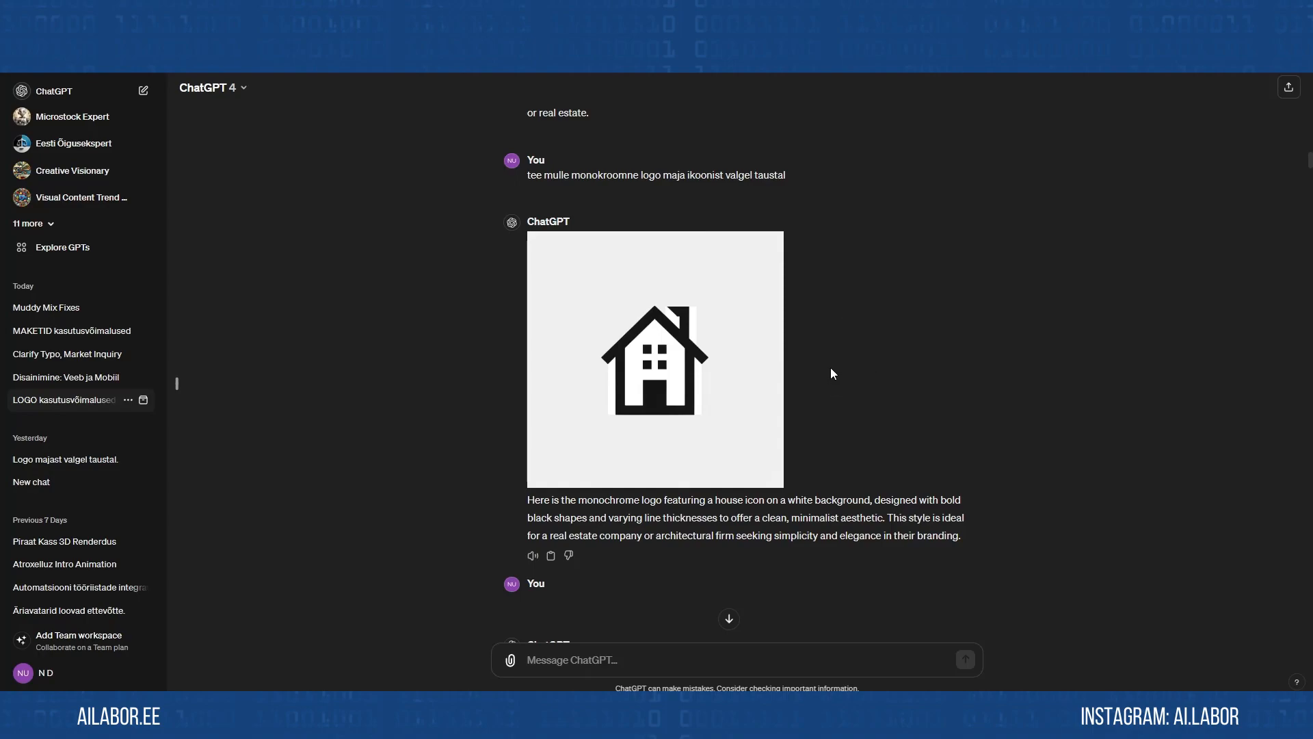
{"action": "scroll", "coordinate": [790, 376], "scroll_direction": "down", "scroll_amount": 10}
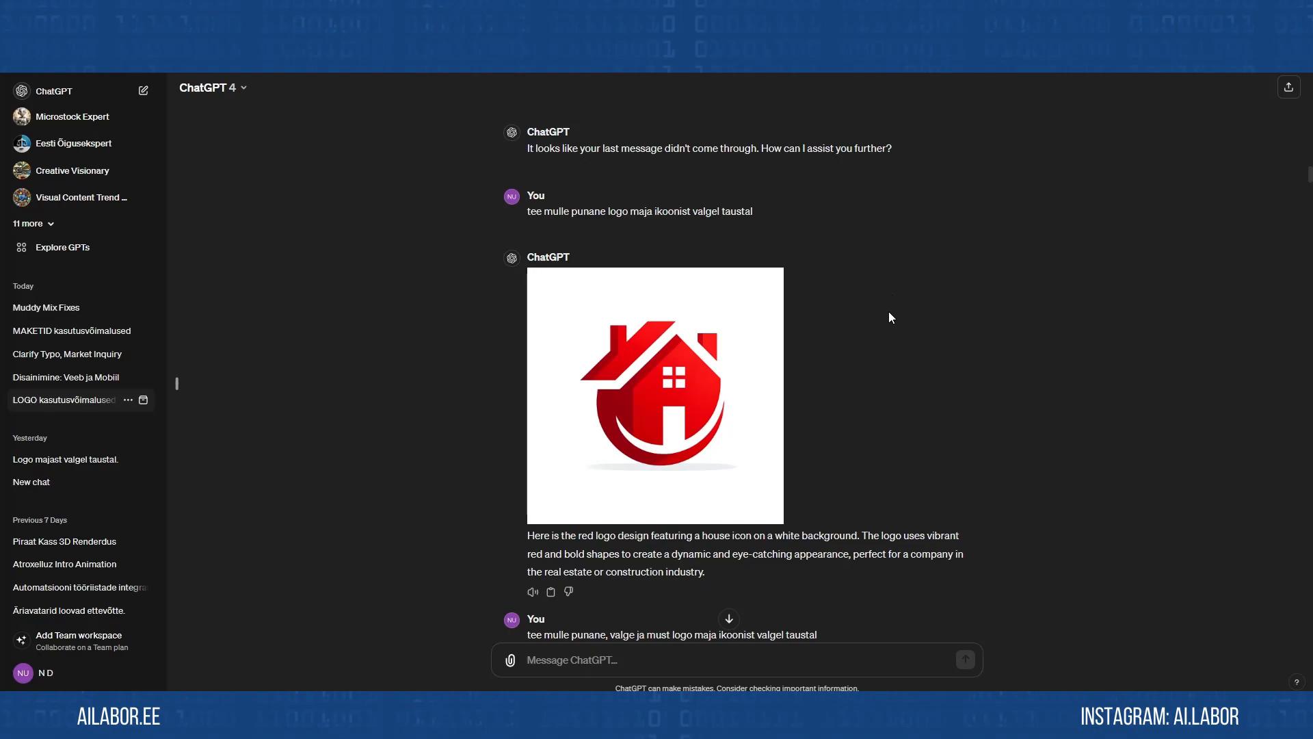
{"action": "scroll", "coordinate": [924, 409], "scroll_direction": "down", "scroll_amount": 5}
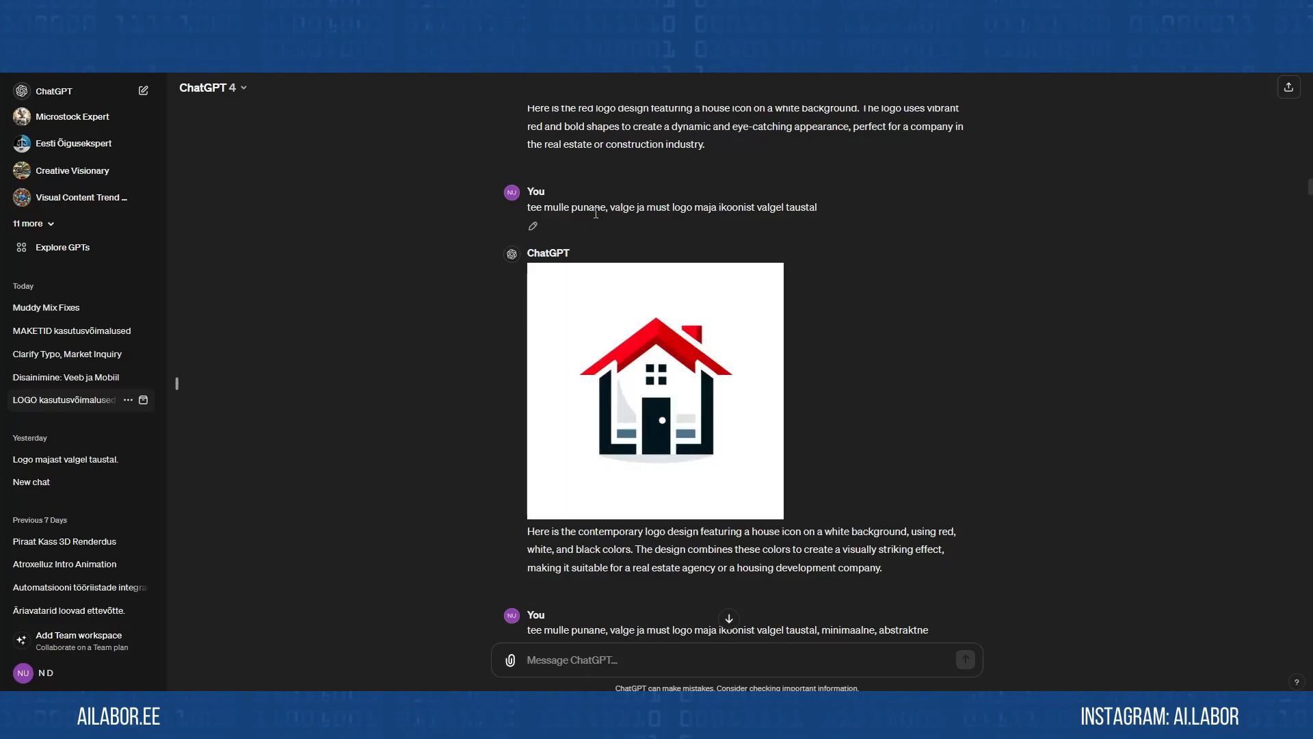
{"action": "mouse_move", "coordinate": [695, 376]}
{"action": "scroll", "coordinate": [963, 469], "scroll_direction": "down", "scroll_amount": 5}
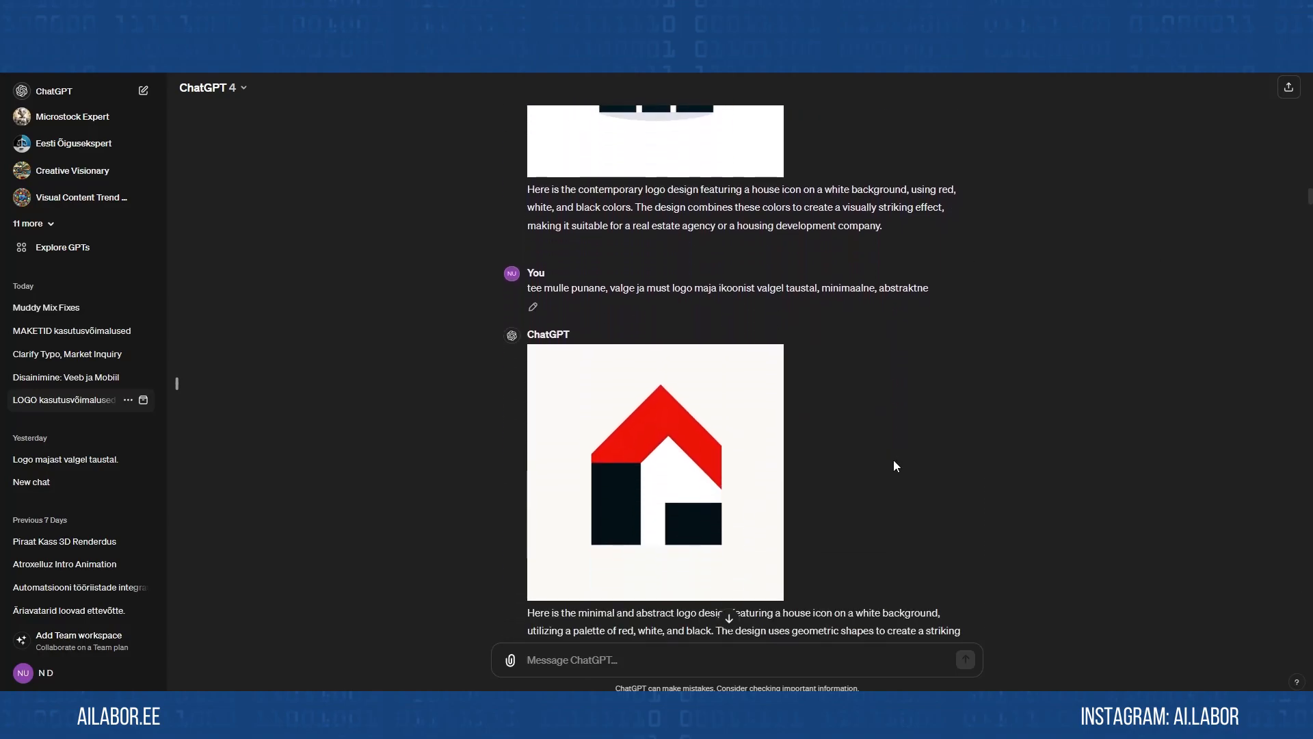
{"action": "scroll", "coordinate": [893, 457], "scroll_direction": "down", "scroll_amount": 1}
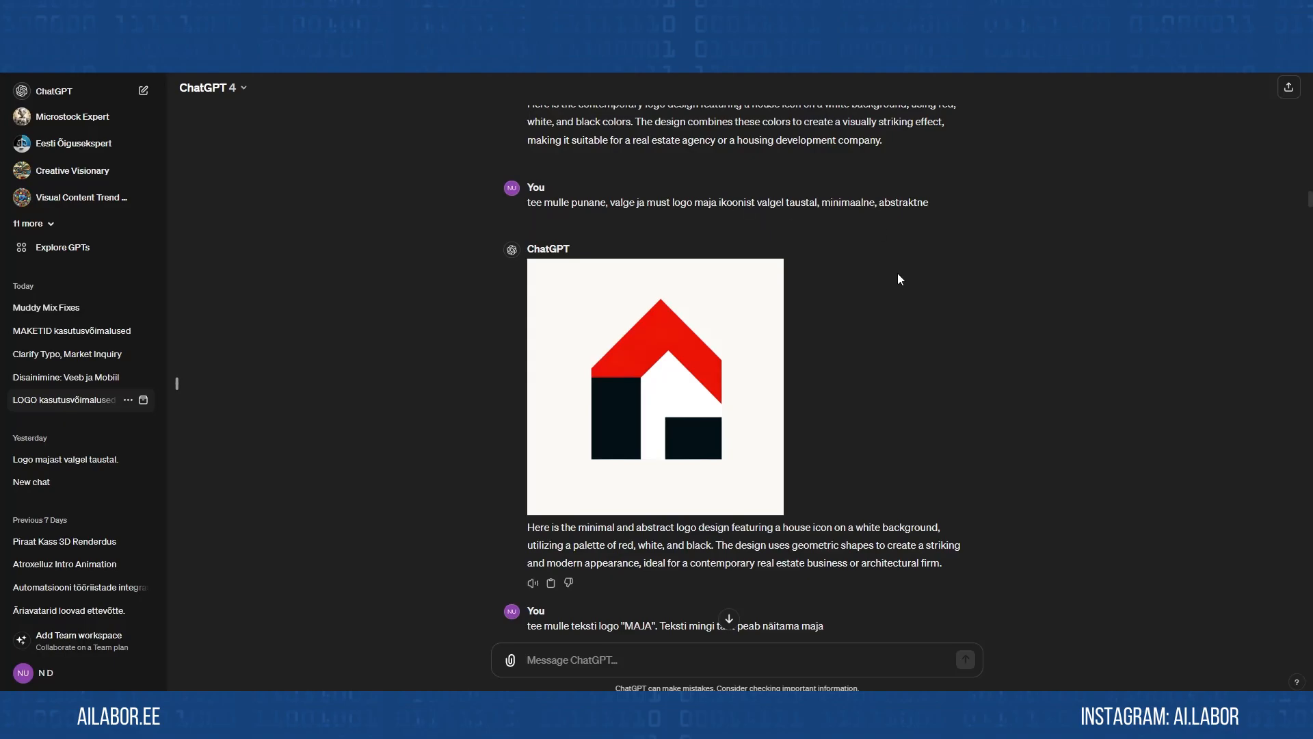
{"action": "left_click", "coordinate": [758, 389]}
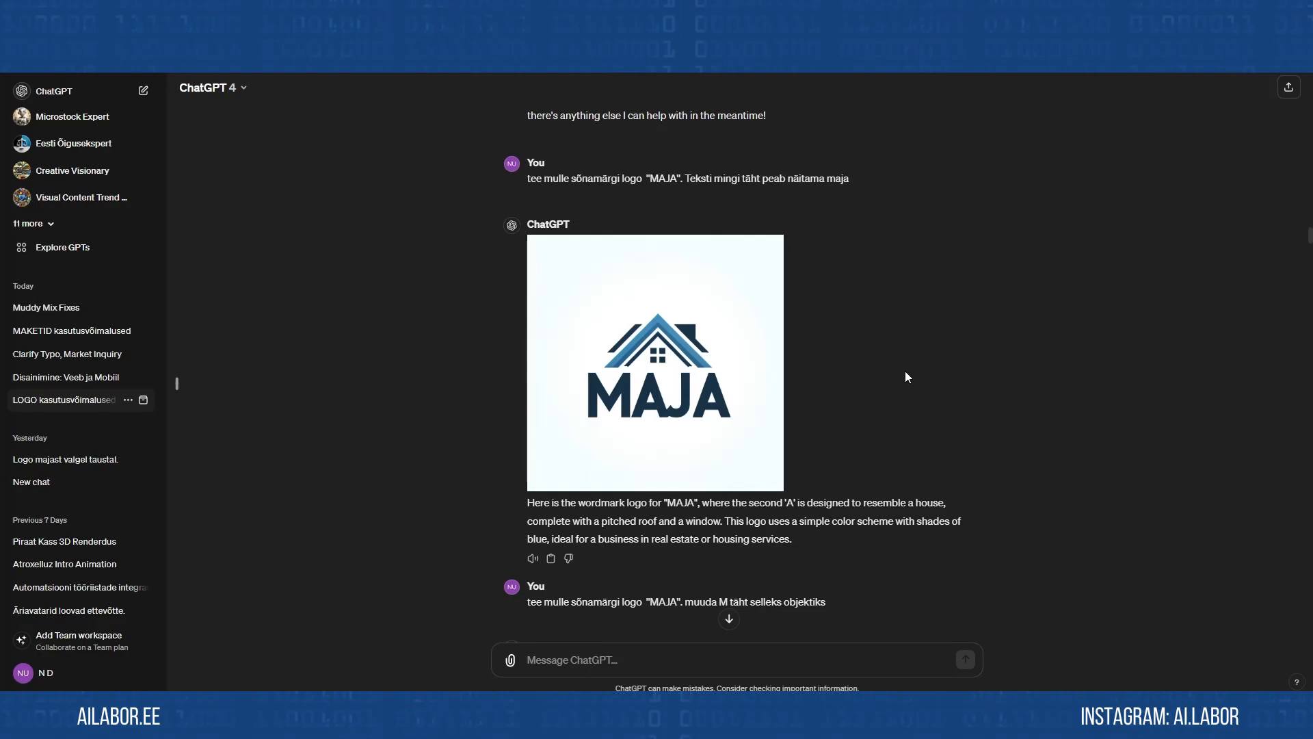
{"action": "mouse_move", "coordinate": [703, 487]}
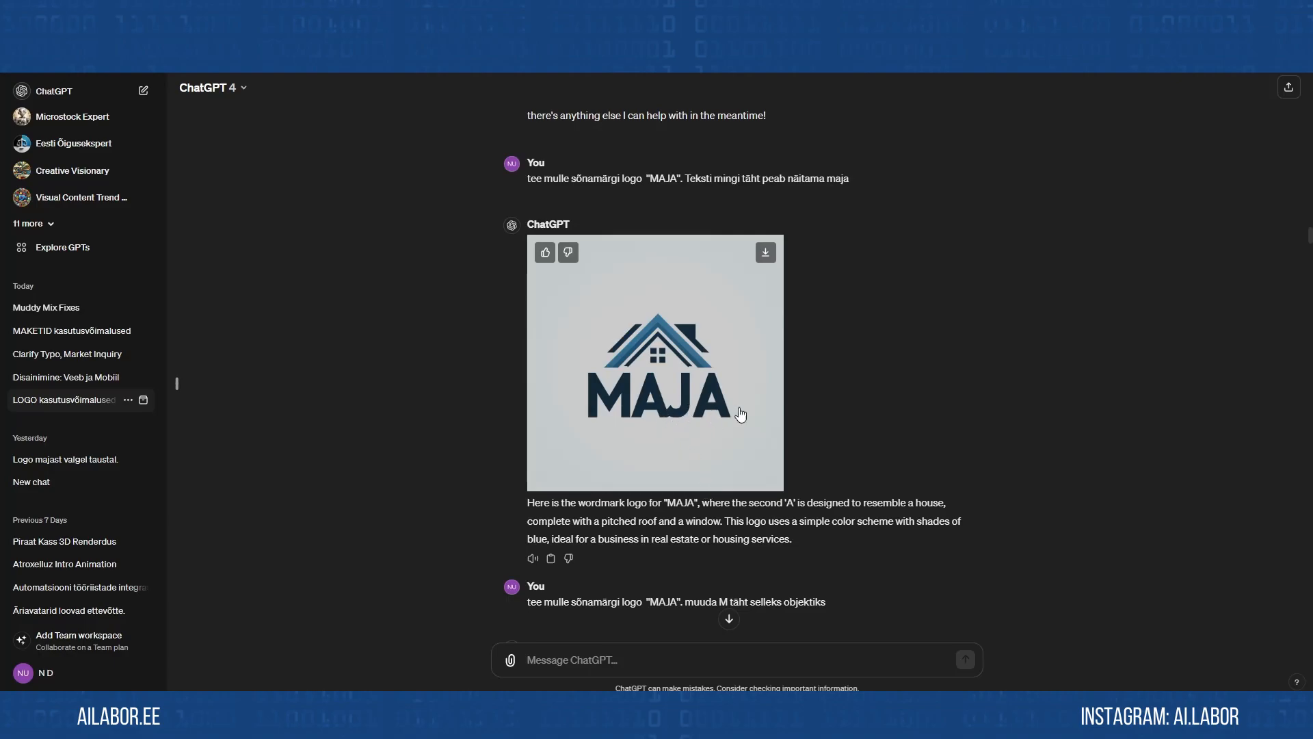
{"action": "mouse_move", "coordinate": [724, 395]}
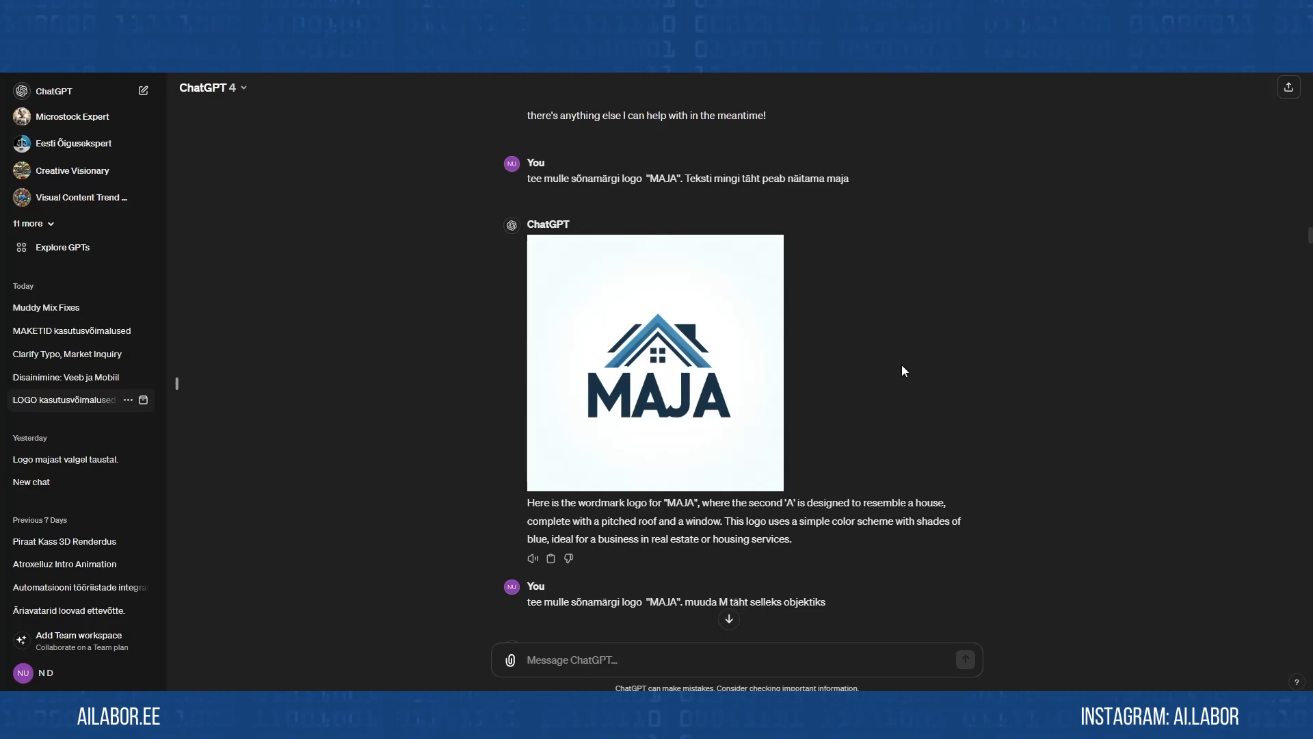
Review the gold "MAJA" house emblem and its prompt, and view the image enlarged.
{"action": "scroll", "coordinate": [896, 364], "scroll_direction": "down", "scroll_amount": 10}
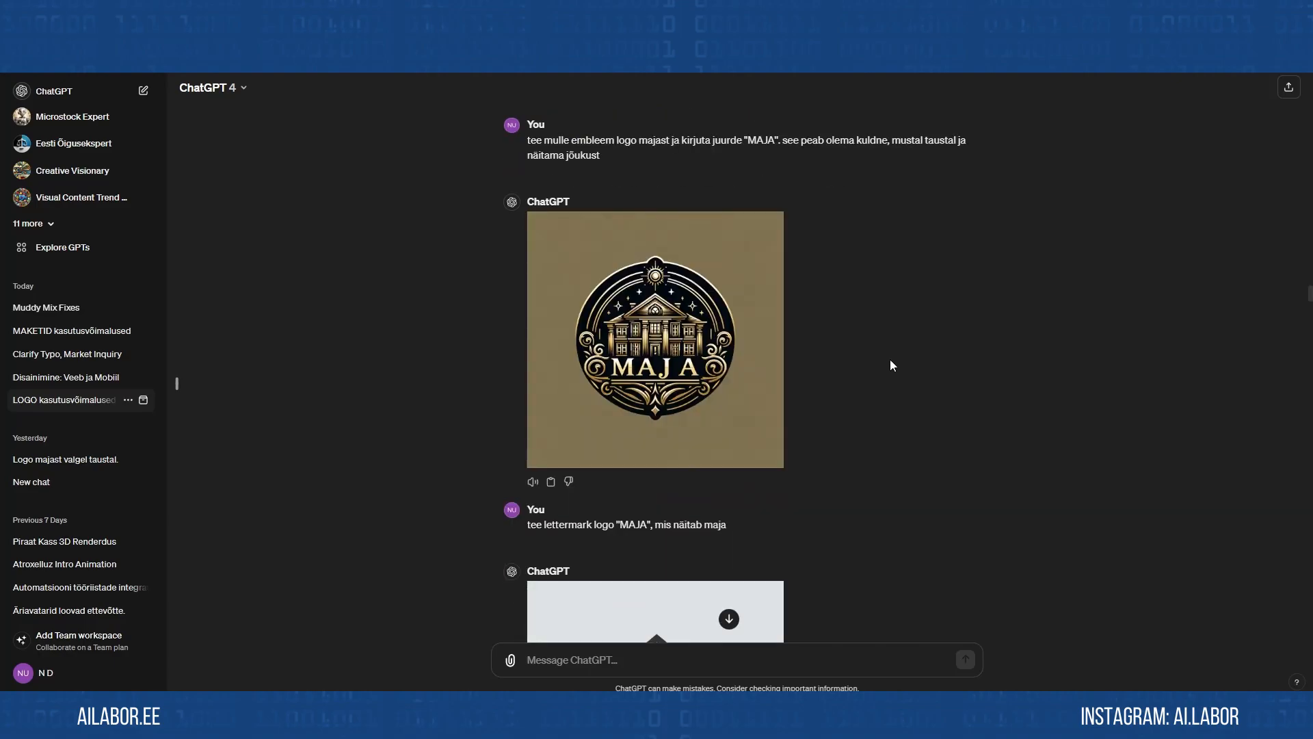
{"action": "scroll", "coordinate": [888, 359], "scroll_direction": "up", "scroll_amount": 1}
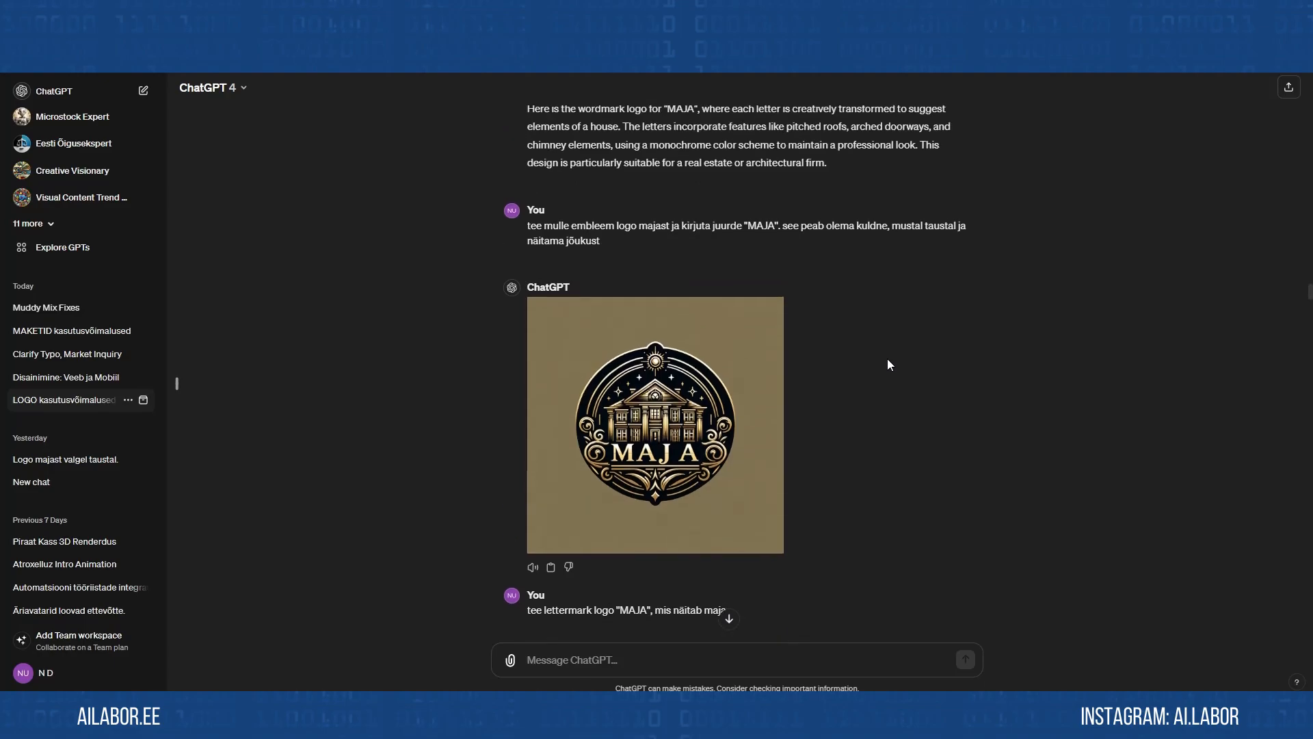
{"action": "scroll", "coordinate": [888, 359], "scroll_direction": "down", "scroll_amount": 1}
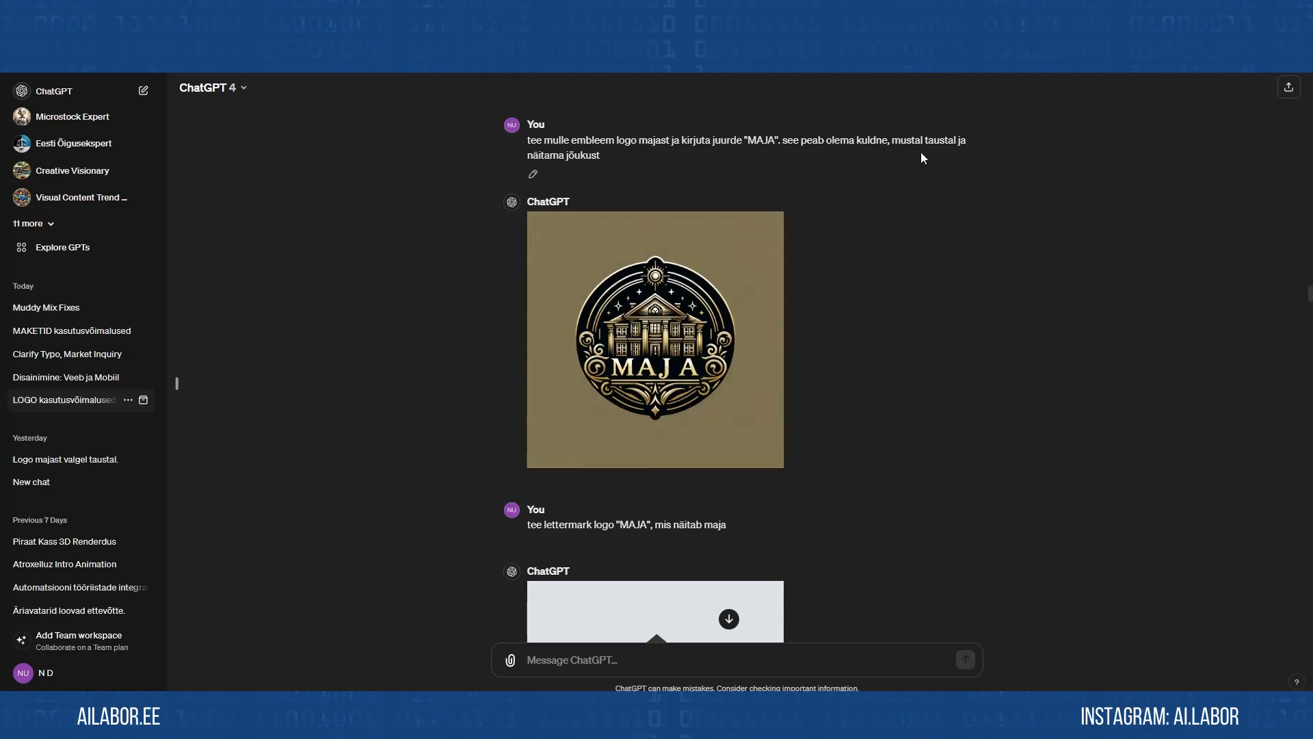
{"action": "left_click", "coordinate": [728, 290]}
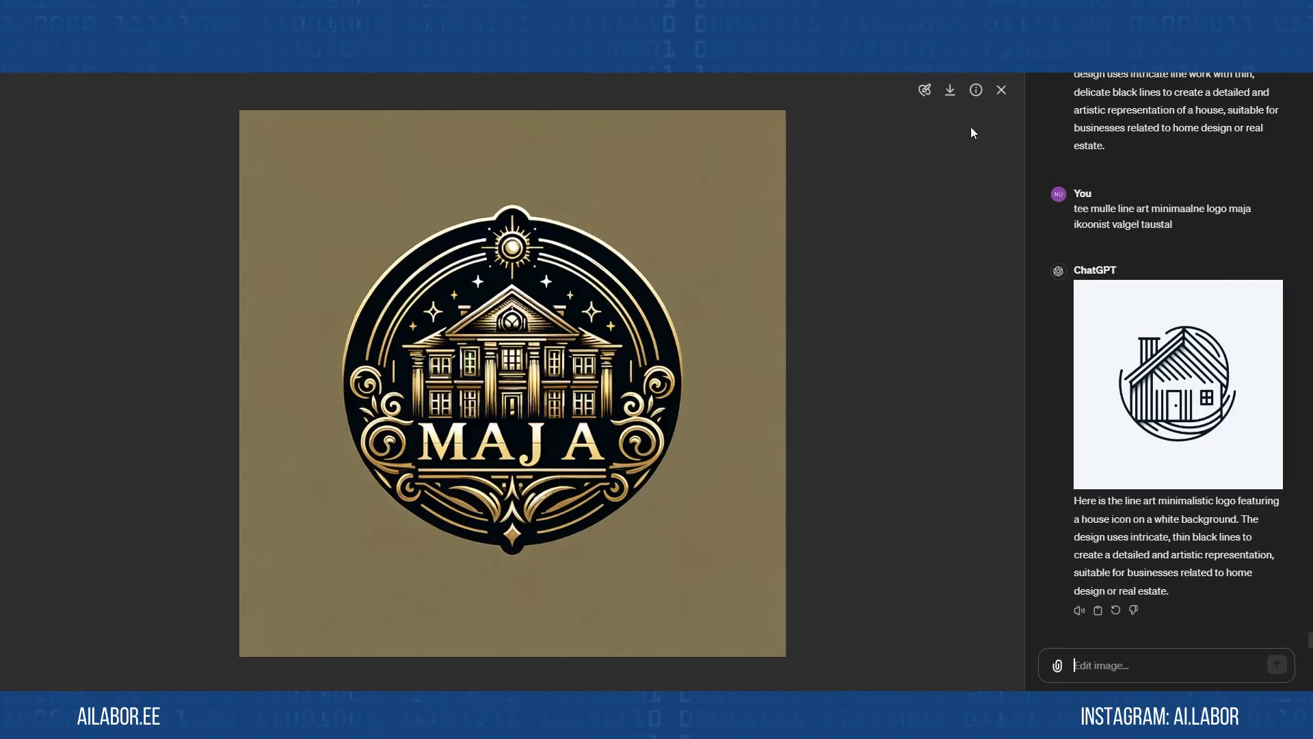
{"action": "left_click", "coordinate": [1000, 92]}
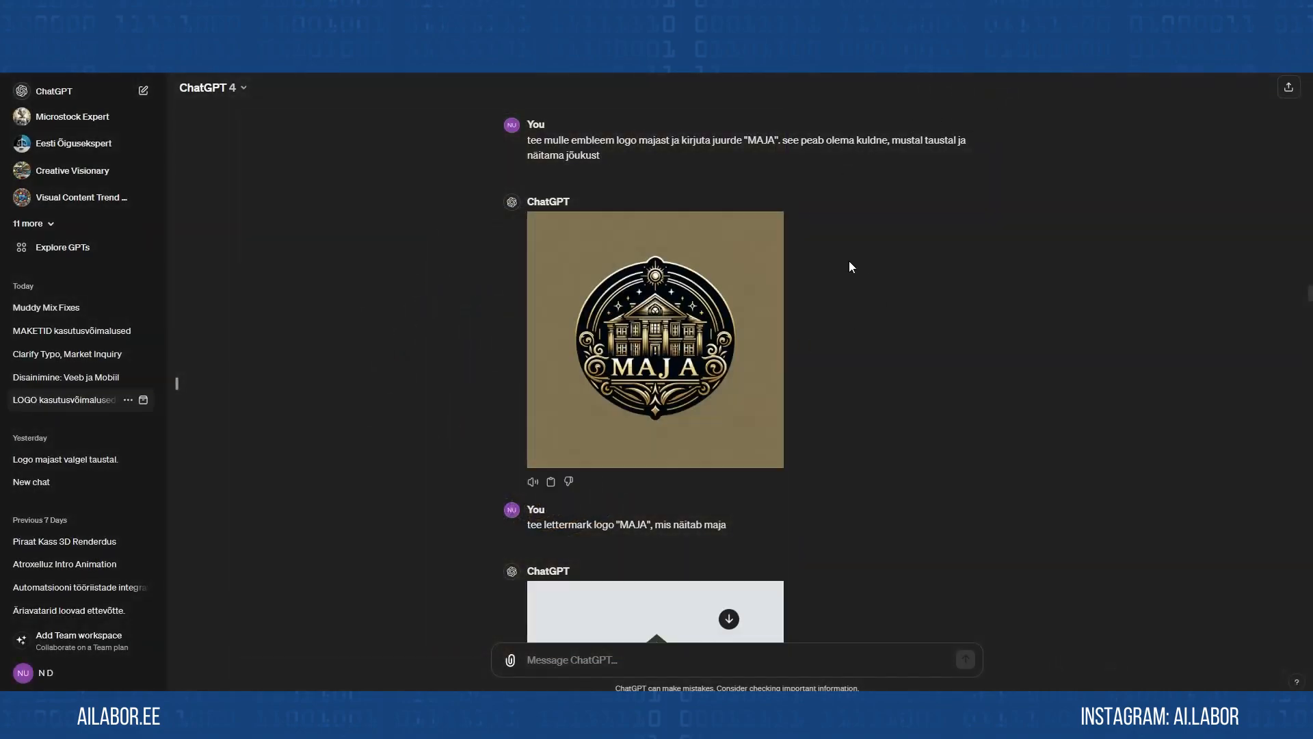
Review the minimal gold "MAJA" logos on black, and view the version with the edited background enlarged.
{"action": "scroll", "coordinate": [848, 403], "scroll_direction": "down", "scroll_amount": 15}
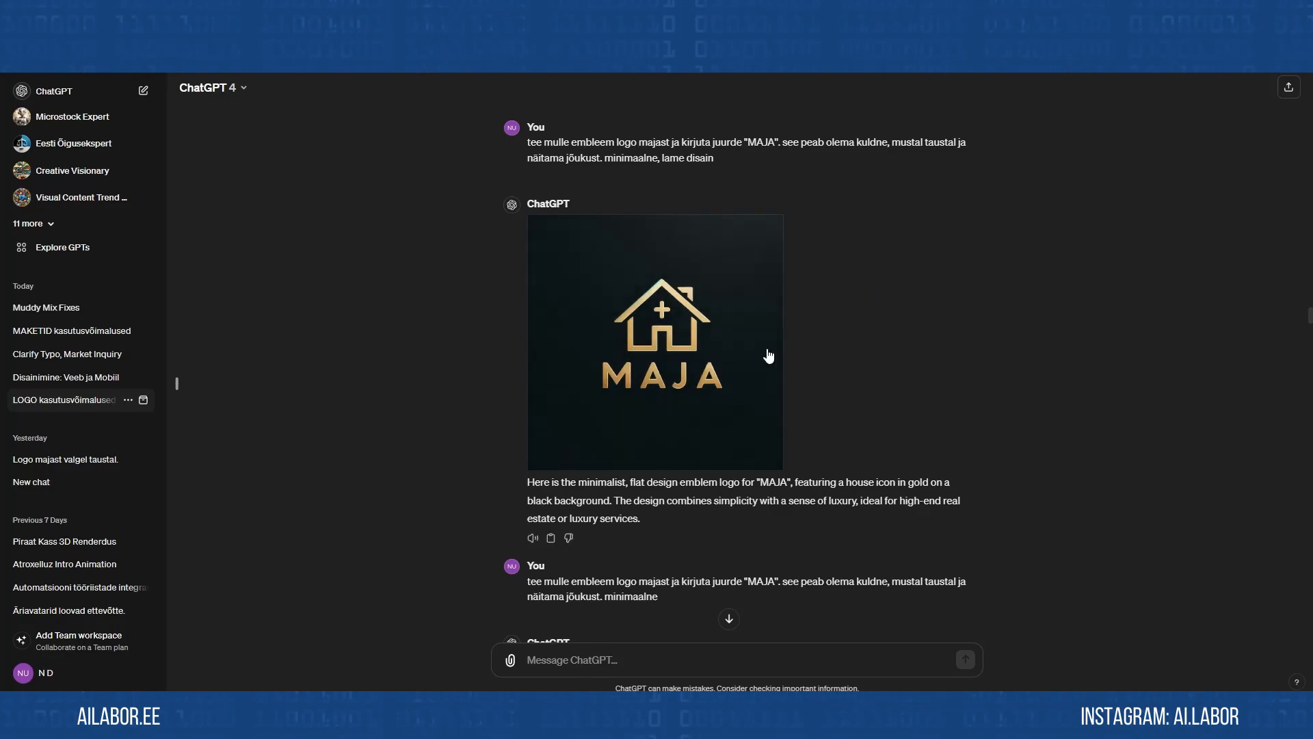
{"action": "scroll", "coordinate": [768, 355], "scroll_direction": "down", "scroll_amount": 15}
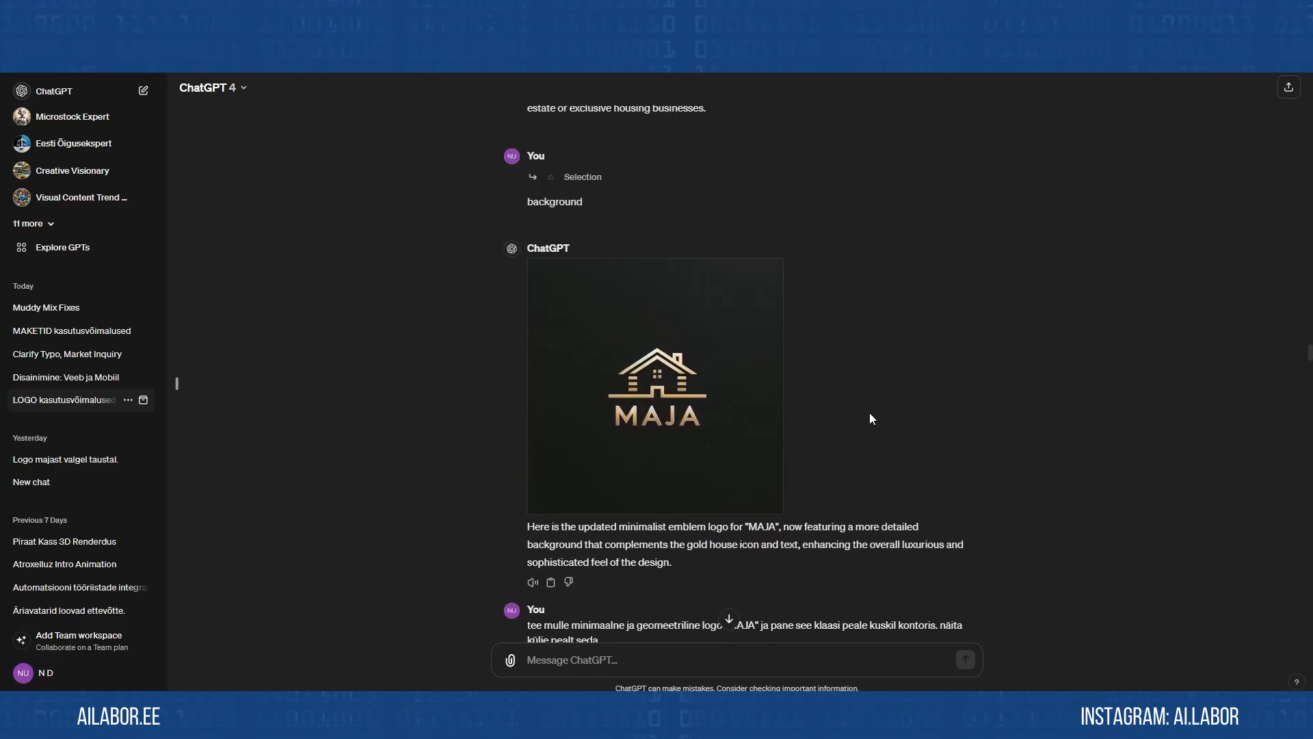
{"action": "scroll", "coordinate": [868, 412], "scroll_direction": "down", "scroll_amount": 2}
{"action": "left_click", "coordinate": [659, 373]}
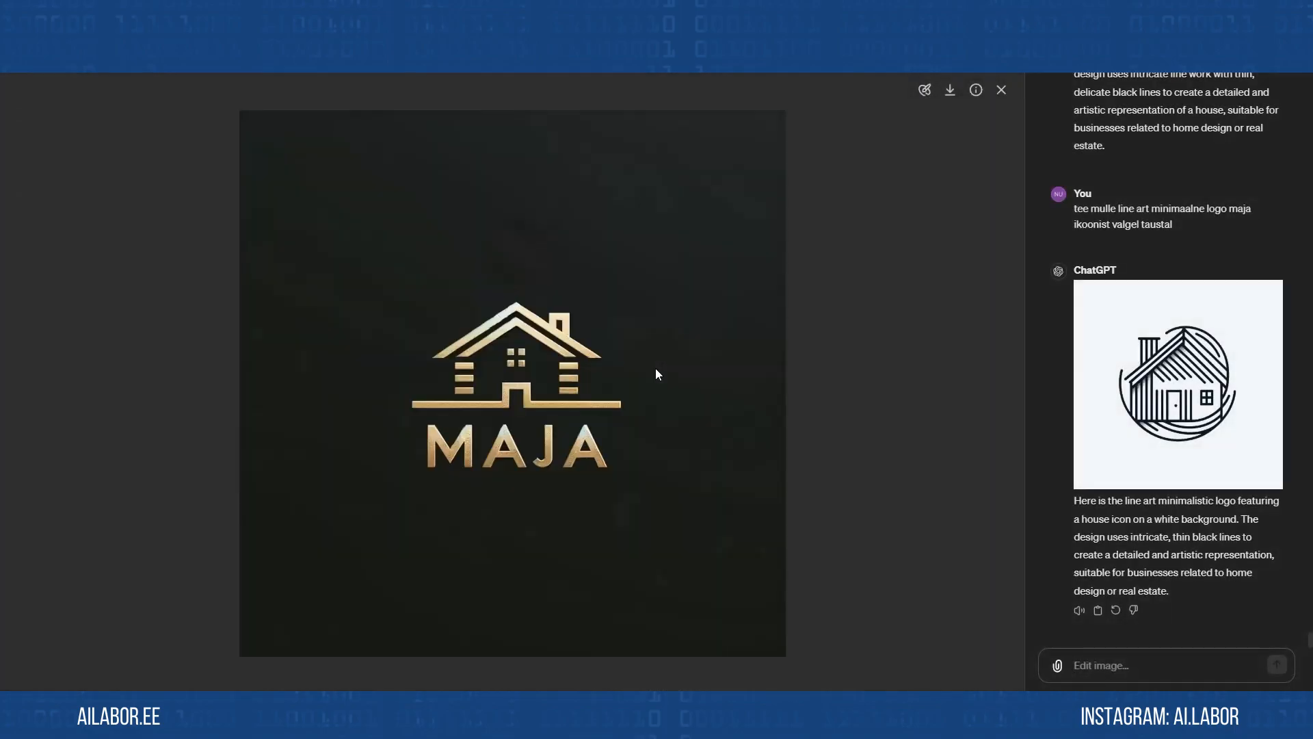
{"action": "key", "text": "Escape"}
{"action": "scroll", "coordinate": [901, 415], "scroll_direction": "up", "scroll_amount": 1}
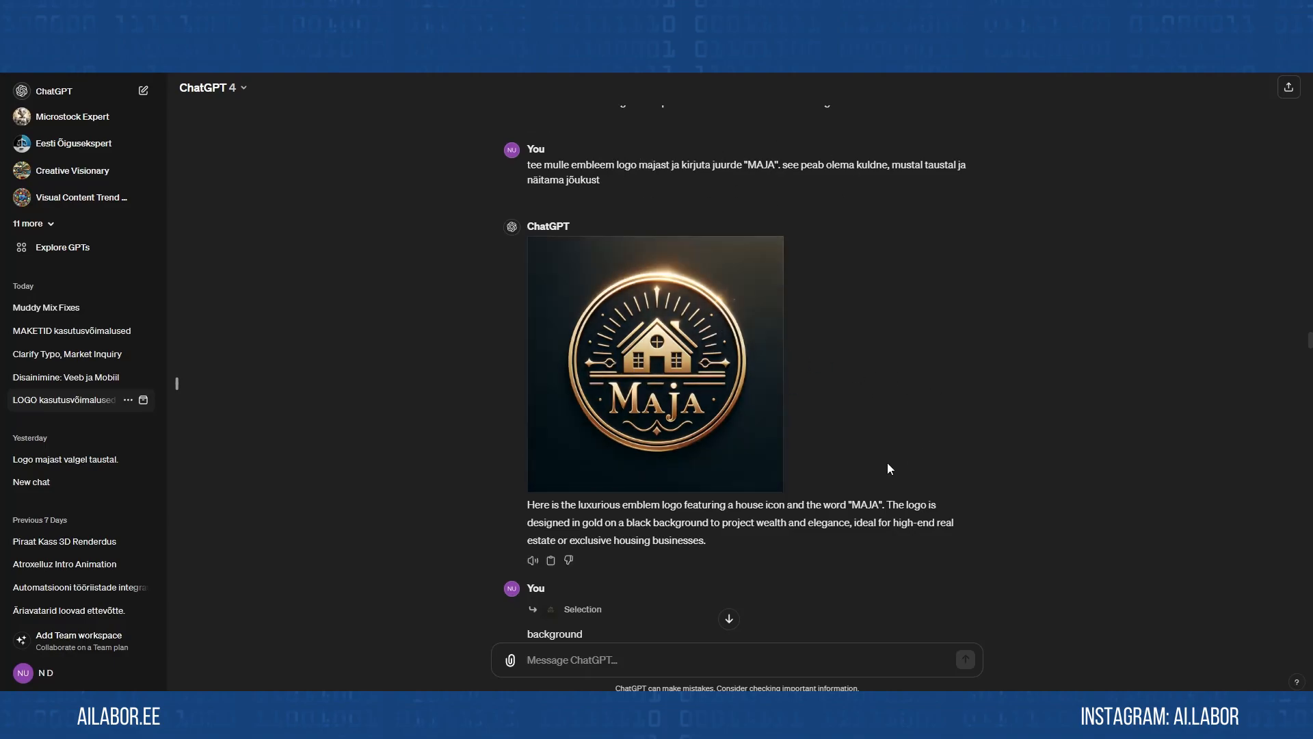
Examine the minimal geometric "MAJA" logo placed on office glass, along with its prompt.
{"action": "scroll", "coordinate": [888, 451], "scroll_direction": "down", "scroll_amount": 8}
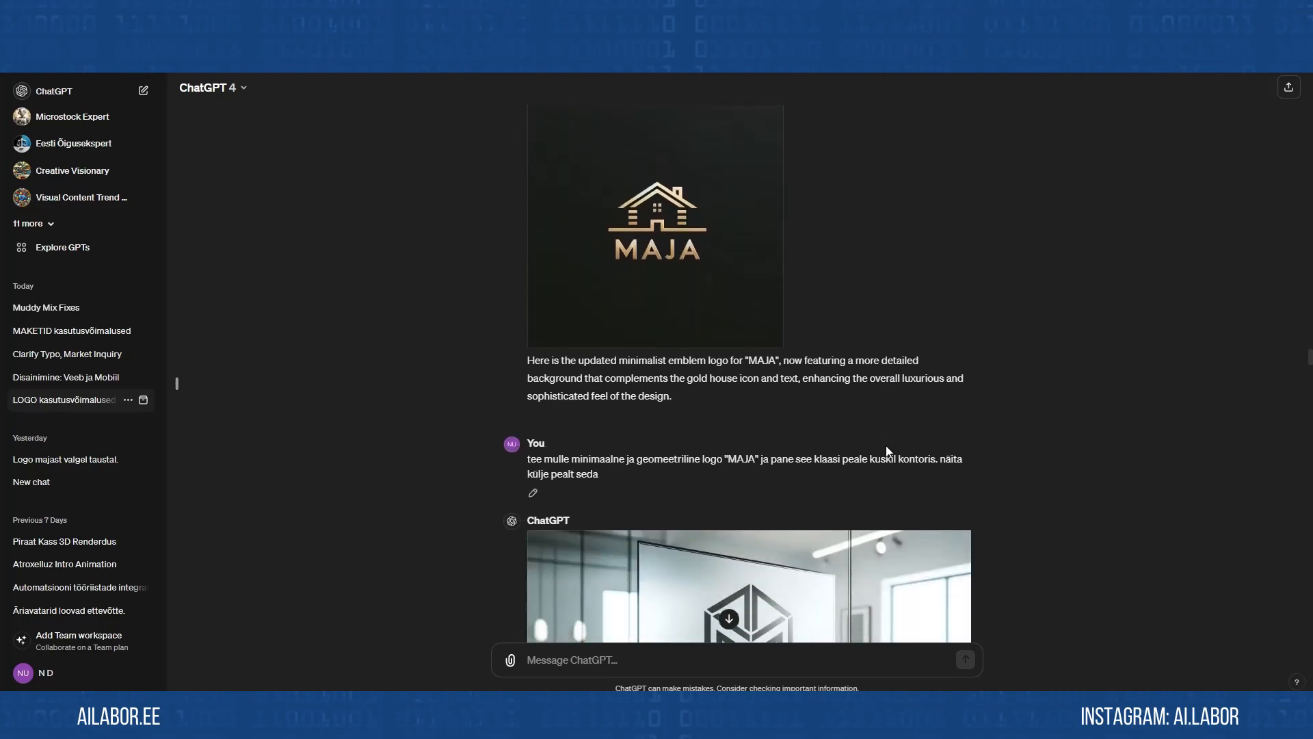
{"action": "scroll", "coordinate": [888, 450], "scroll_direction": "down", "scroll_amount": 4}
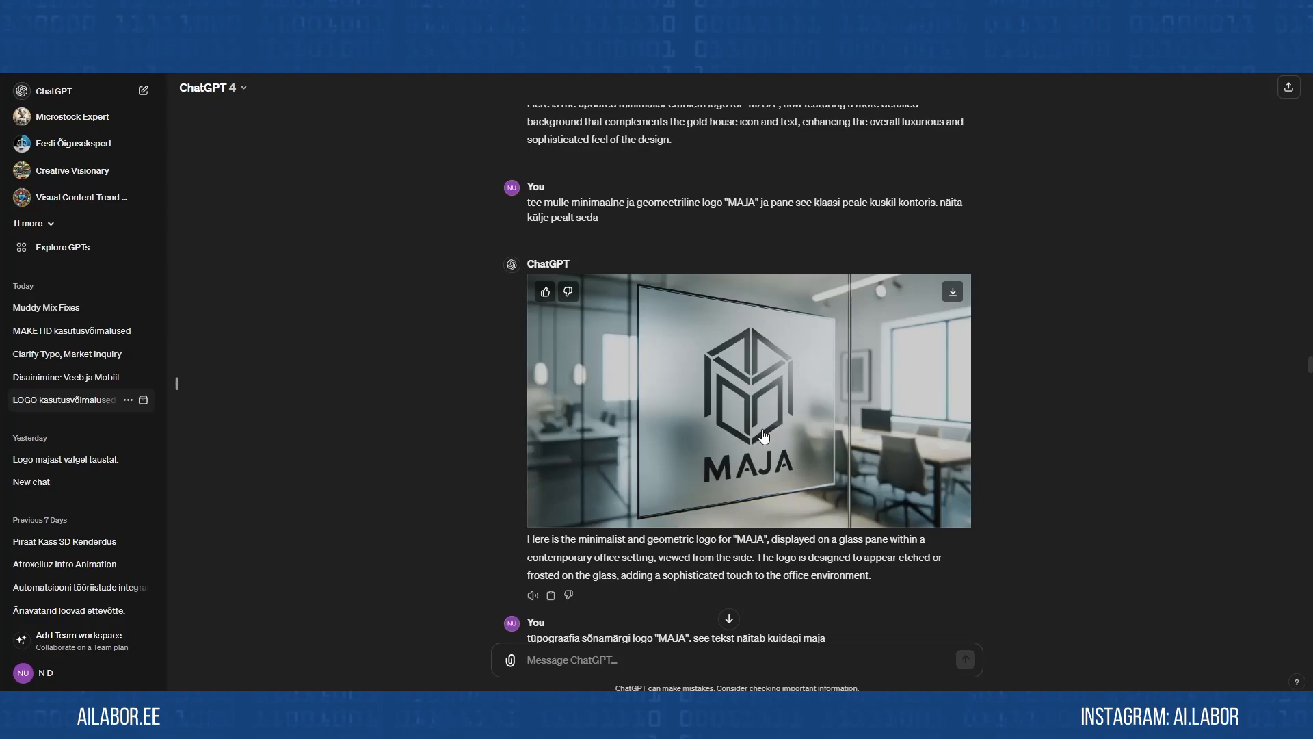
{"action": "left_click", "coordinate": [728, 428]}
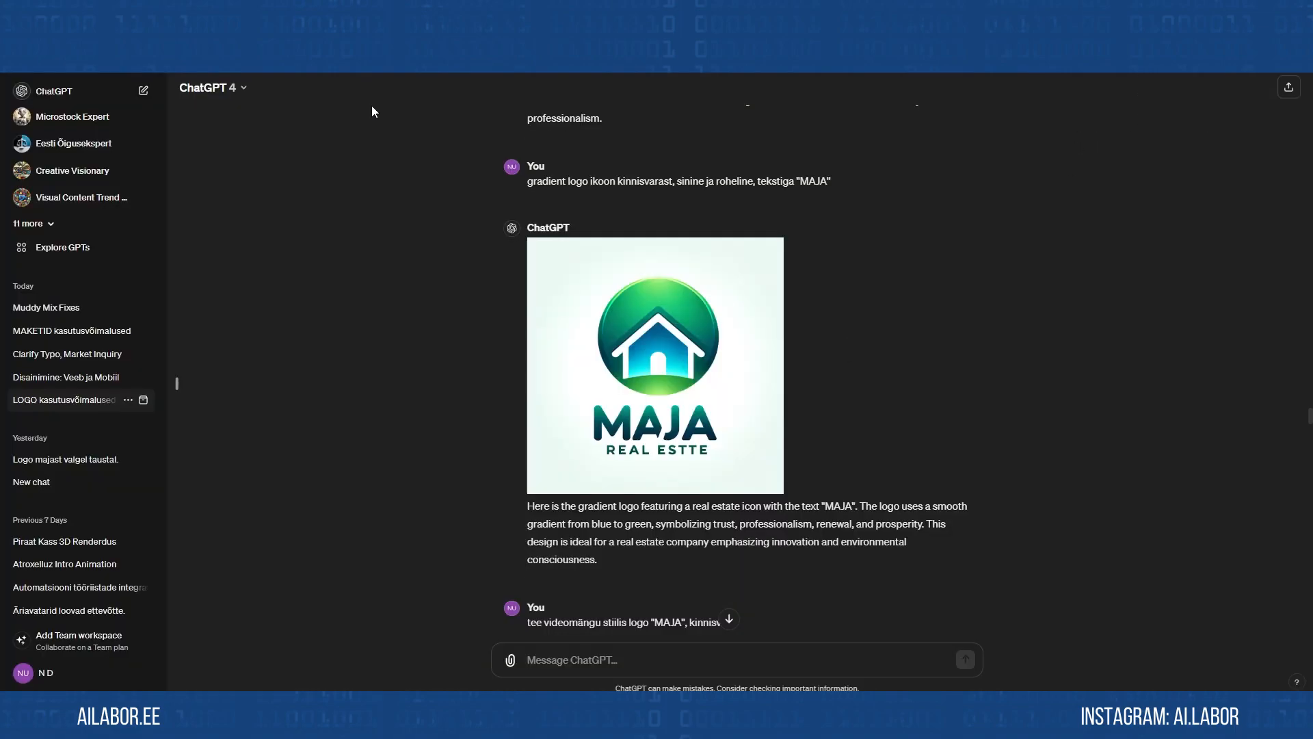
Highlight the word "gradient" in the blue and green "MAJA" logo prompt and enlarge its image.
{"action": "left_click_drag", "start_coordinate": [567, 183], "coordinate": [529, 183]}
{"action": "left_click", "coordinate": [717, 329]}
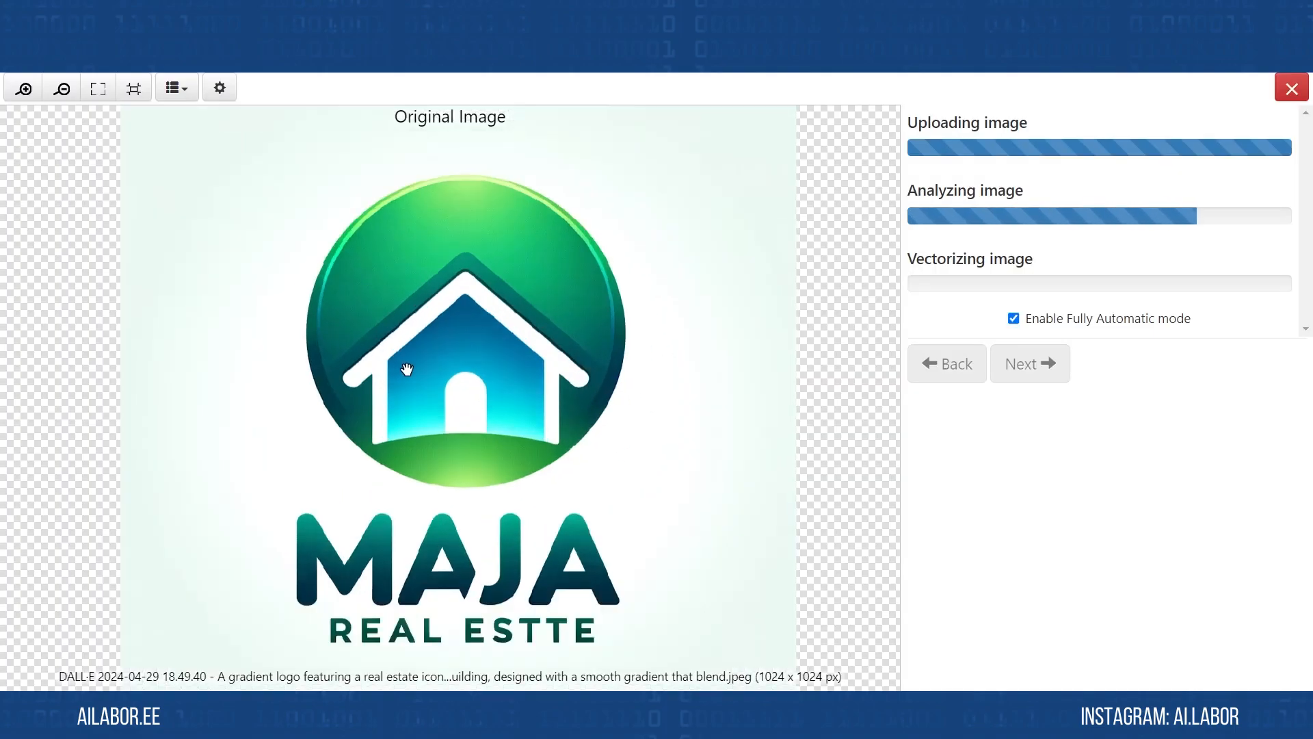
Switch to the vectorizing tool and inspect the house icon in the original gradient logo up close.
{"action": "scroll", "coordinate": [565, 324], "scroll_direction": "up", "scroll_amount": 5}
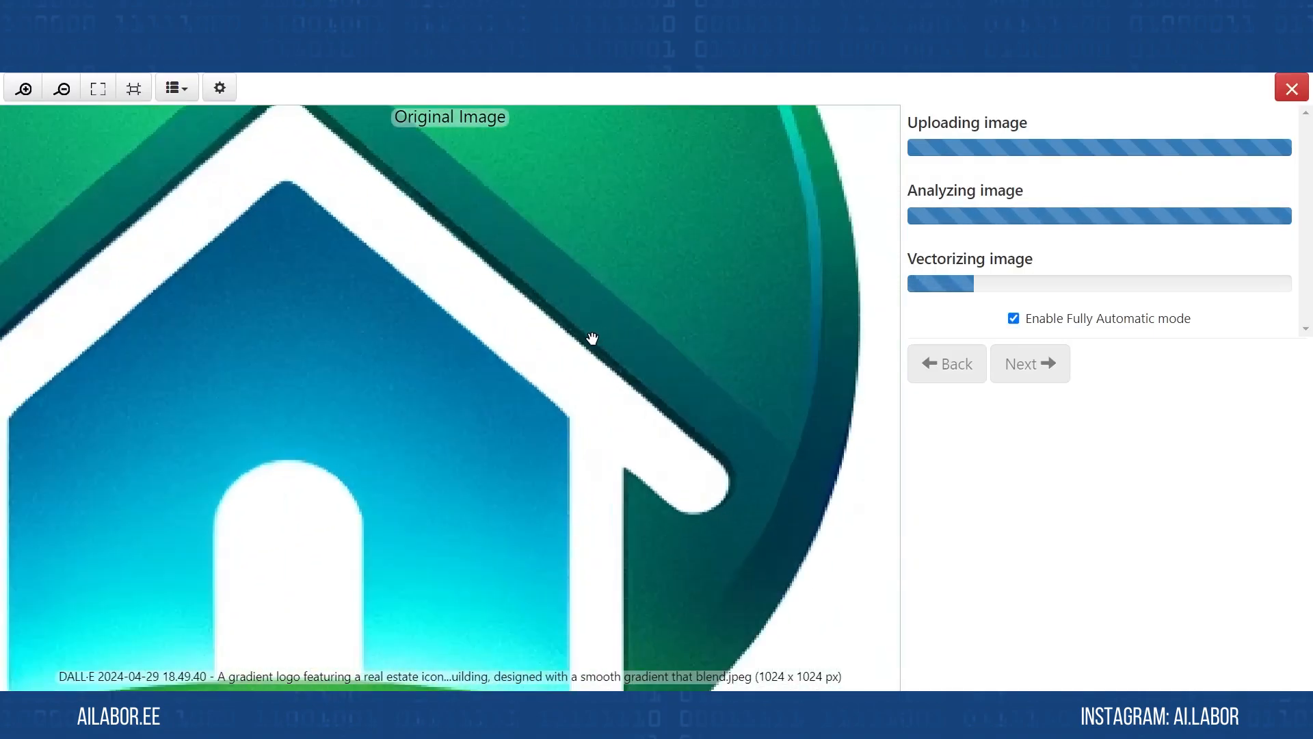
{"action": "scroll", "coordinate": [580, 341], "scroll_direction": "down", "scroll_amount": 5}
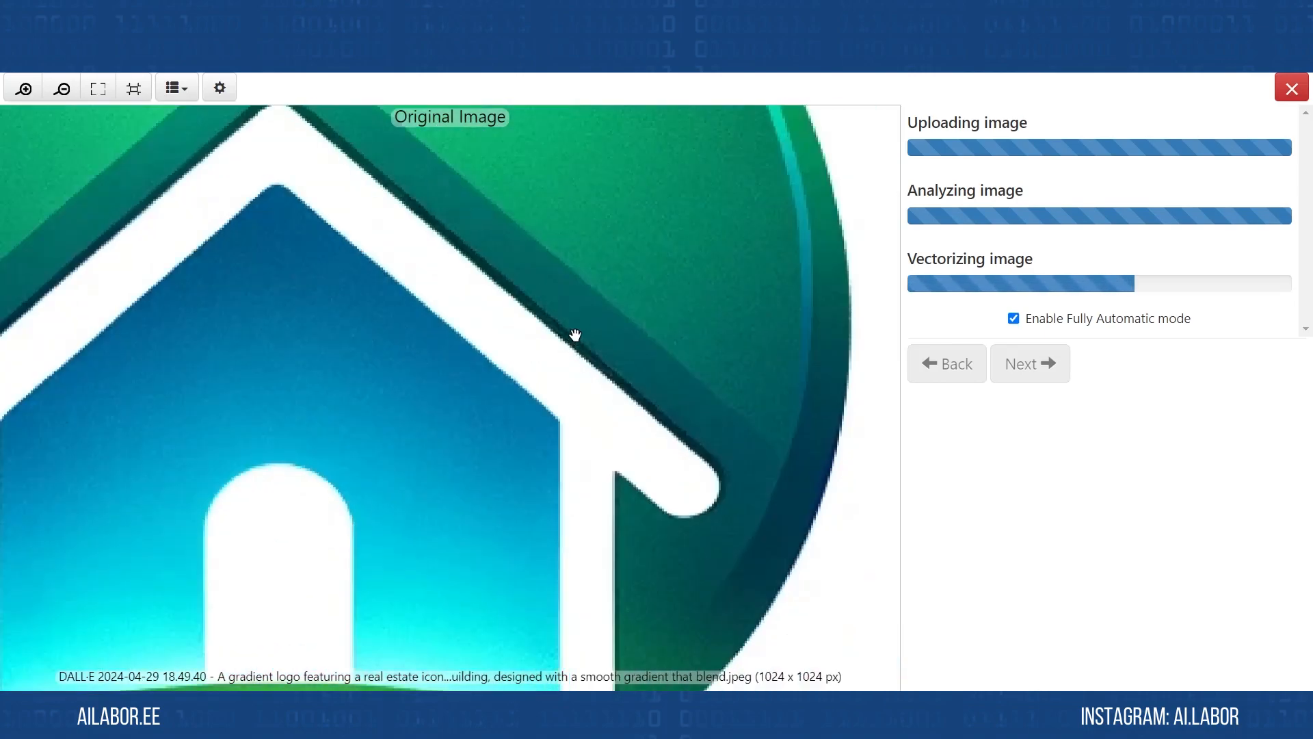
{"action": "scroll", "coordinate": [575, 334], "scroll_direction": "down", "scroll_amount": 5}
{"action": "left_click_drag", "start_coordinate": [515, 285], "coordinate": [593, 323]}
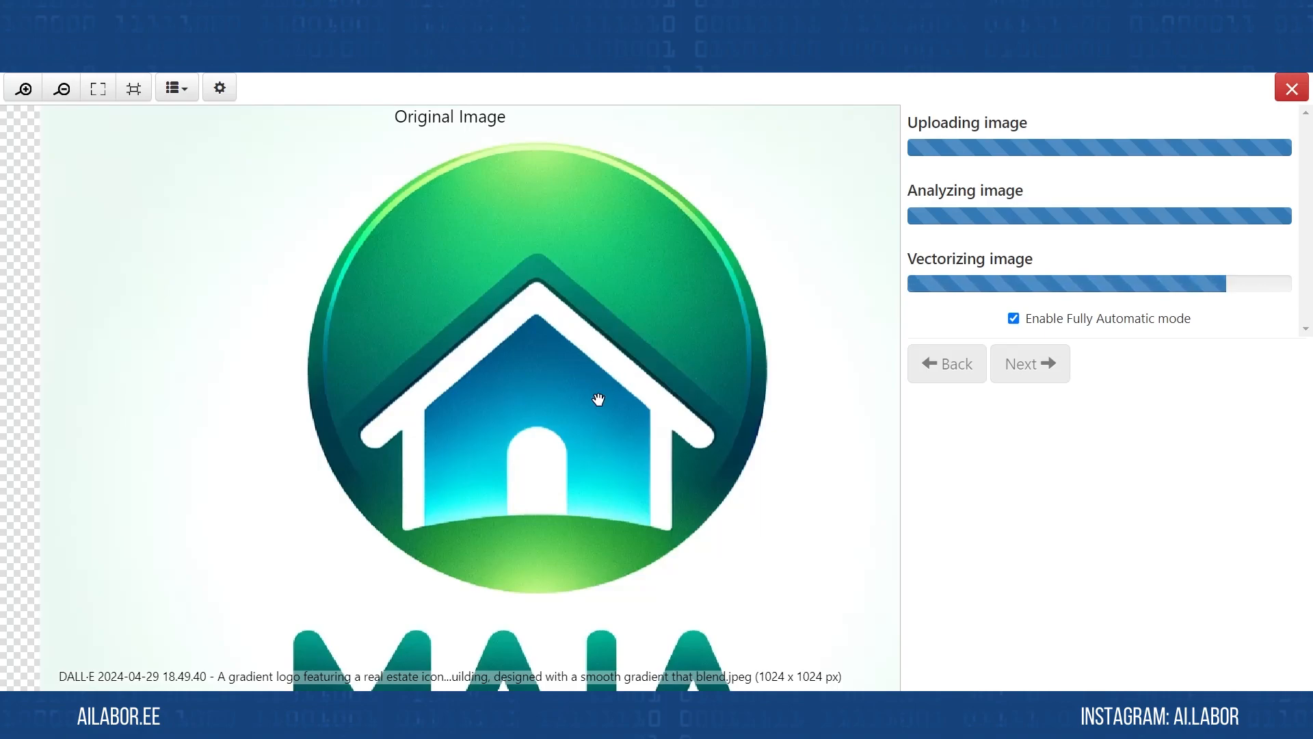
{"action": "scroll", "coordinate": [601, 417], "scroll_direction": "up", "scroll_amount": 3}
{"action": "scroll", "coordinate": [602, 419], "scroll_direction": "down", "scroll_amount": 4}
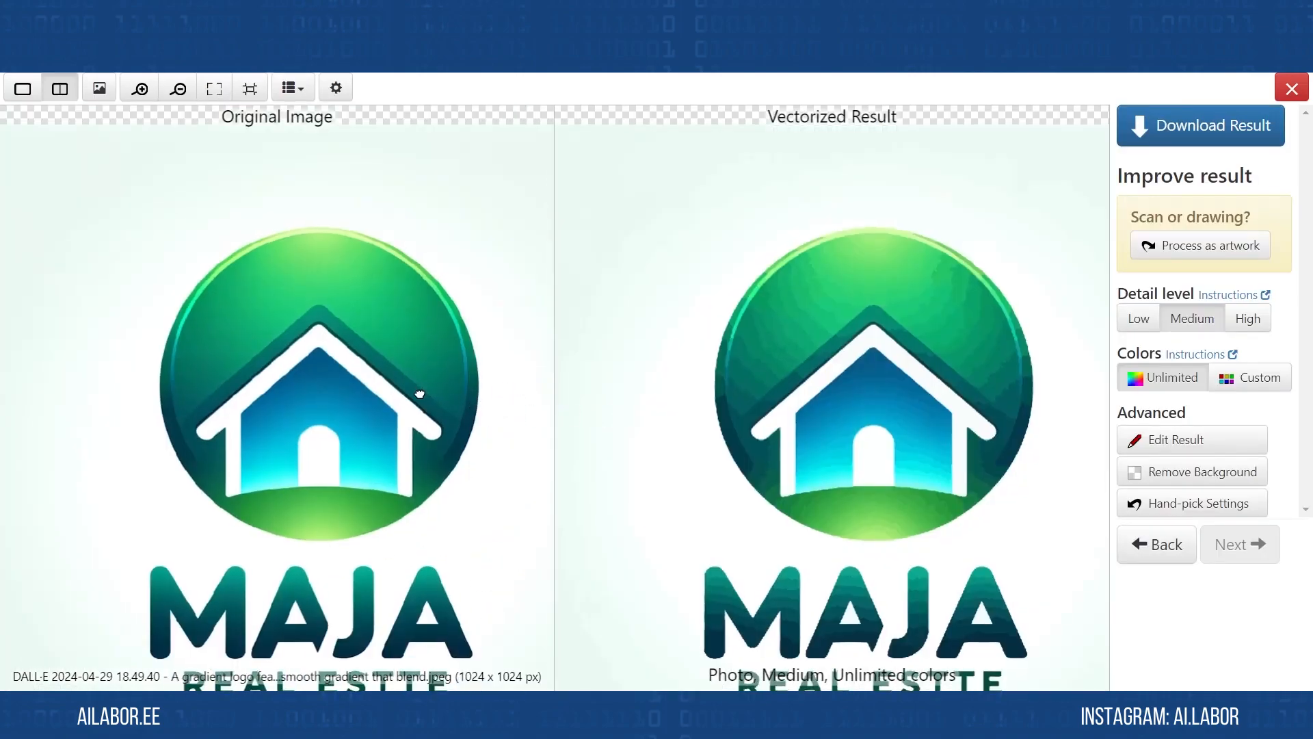
Compare the house icon in the original gradient logo with the vectorized result side by side.
{"action": "scroll", "coordinate": [586, 376], "scroll_direction": "up", "scroll_amount": 3}
{"action": "scroll", "coordinate": [499, 381], "scroll_direction": "down", "scroll_amount": 3}
{"action": "left_click_drag", "start_coordinate": [413, 378], "coordinate": [383, 349]}
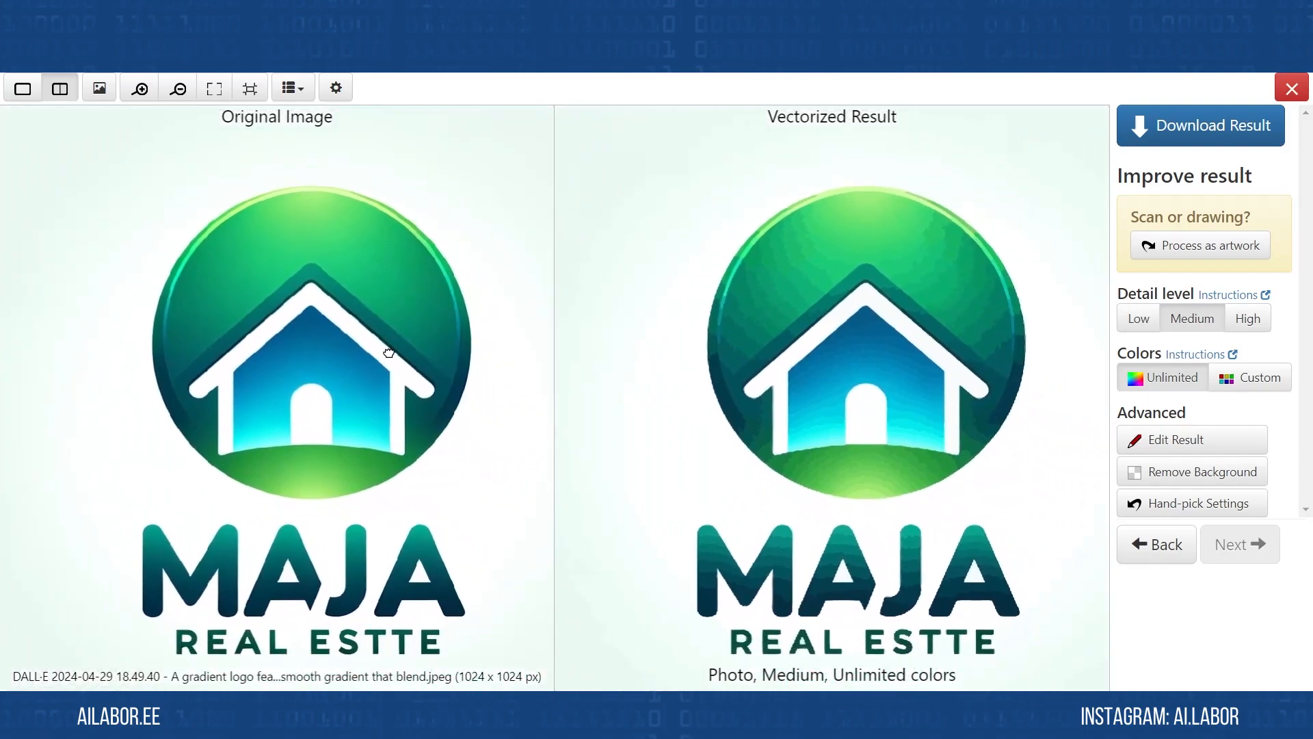
{"action": "scroll", "coordinate": [321, 352], "scroll_direction": "up", "scroll_amount": 3}
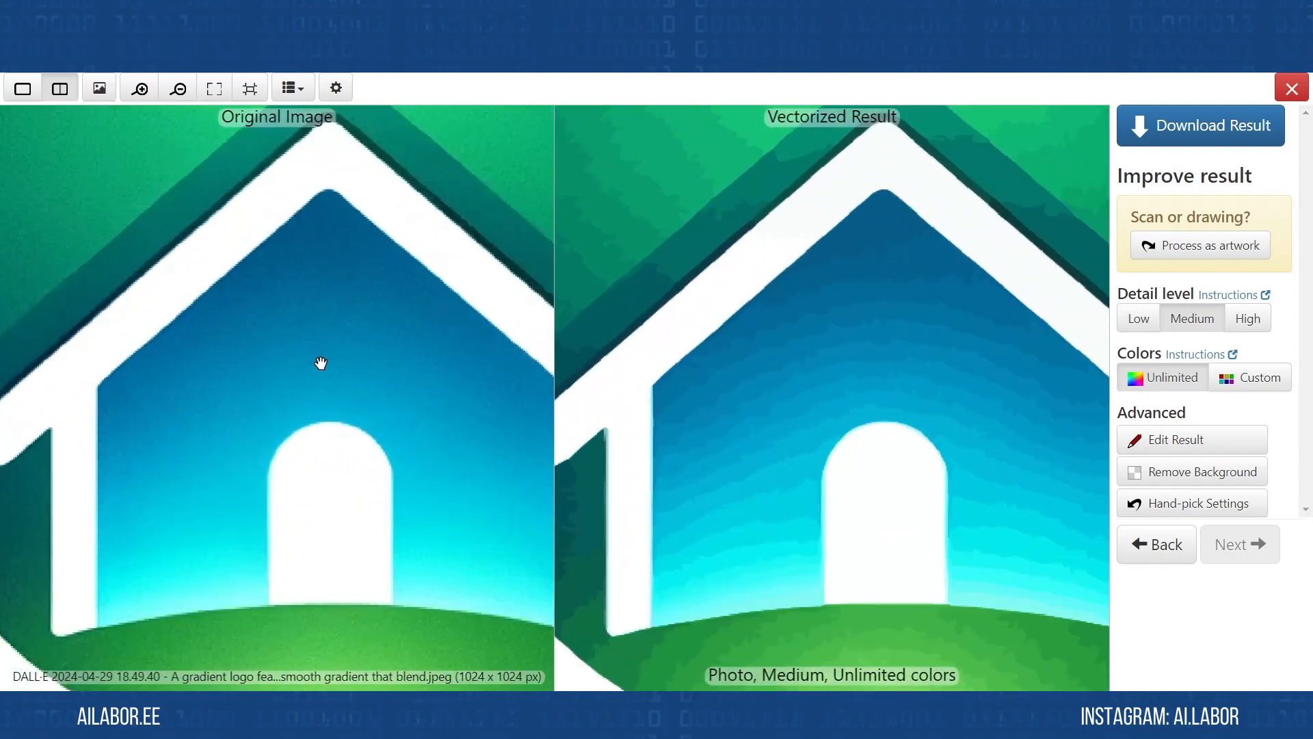
{"action": "scroll", "coordinate": [319, 364], "scroll_direction": "down", "scroll_amount": 2}
{"action": "left_click_drag", "start_coordinate": [881, 275], "coordinate": [854, 381]}
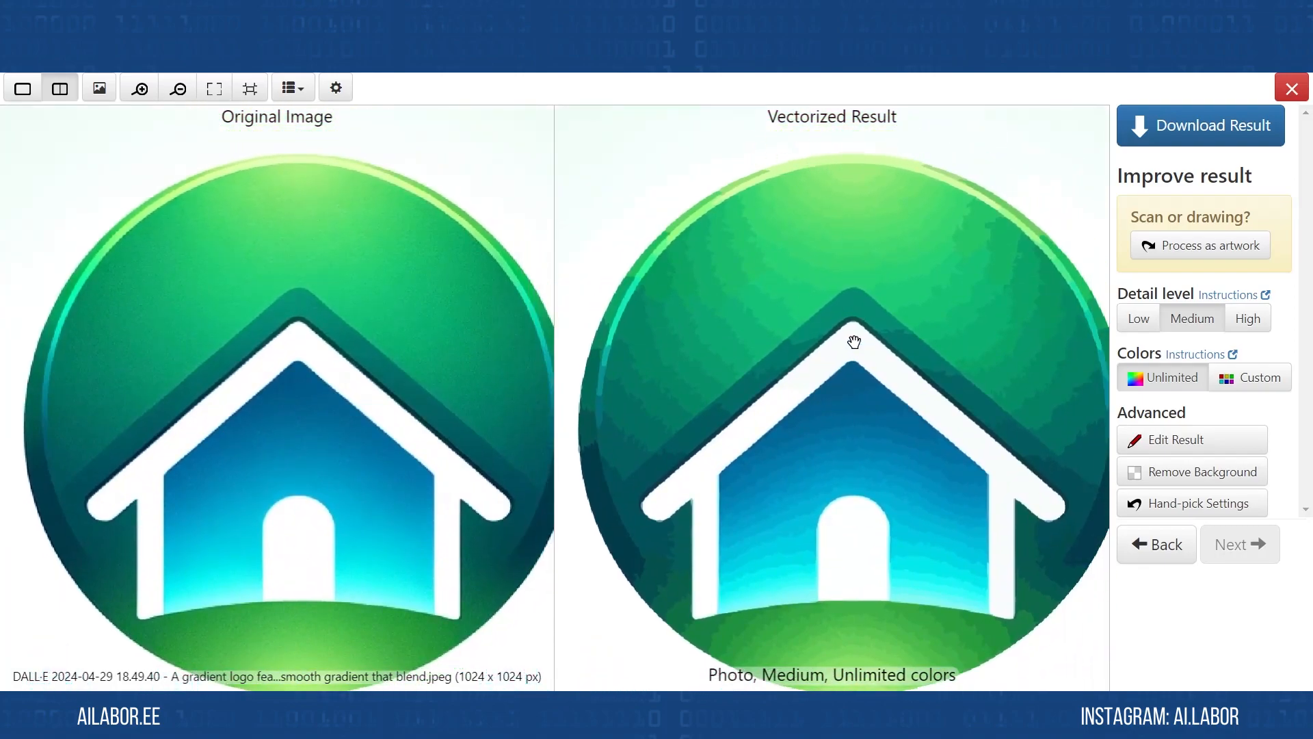
Compare the edge sharpness of the white roof line in the original and the vectorized logo.
{"action": "scroll", "coordinate": [762, 370], "scroll_direction": "up", "scroll_amount": 5}
{"action": "scroll", "coordinate": [786, 369], "scroll_direction": "up", "scroll_amount": 2}
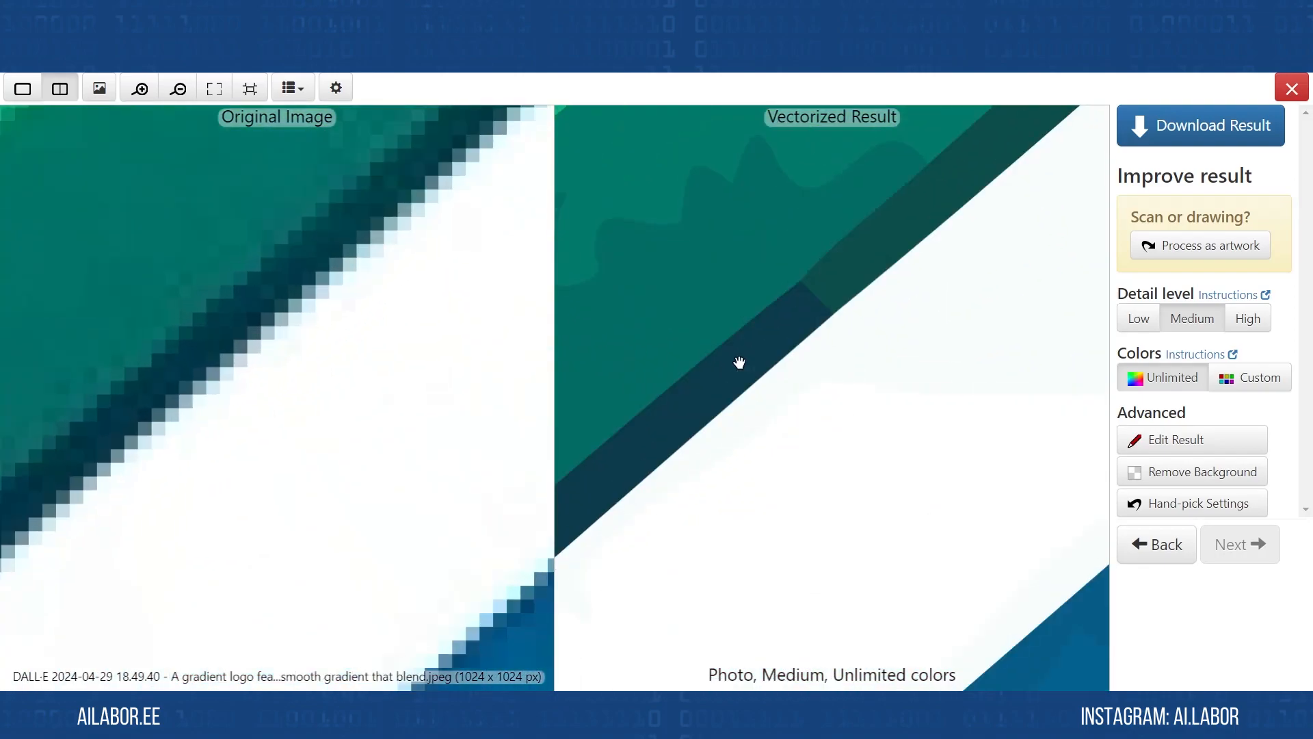
{"action": "left_click_drag", "start_coordinate": [673, 450], "coordinate": [855, 346]}
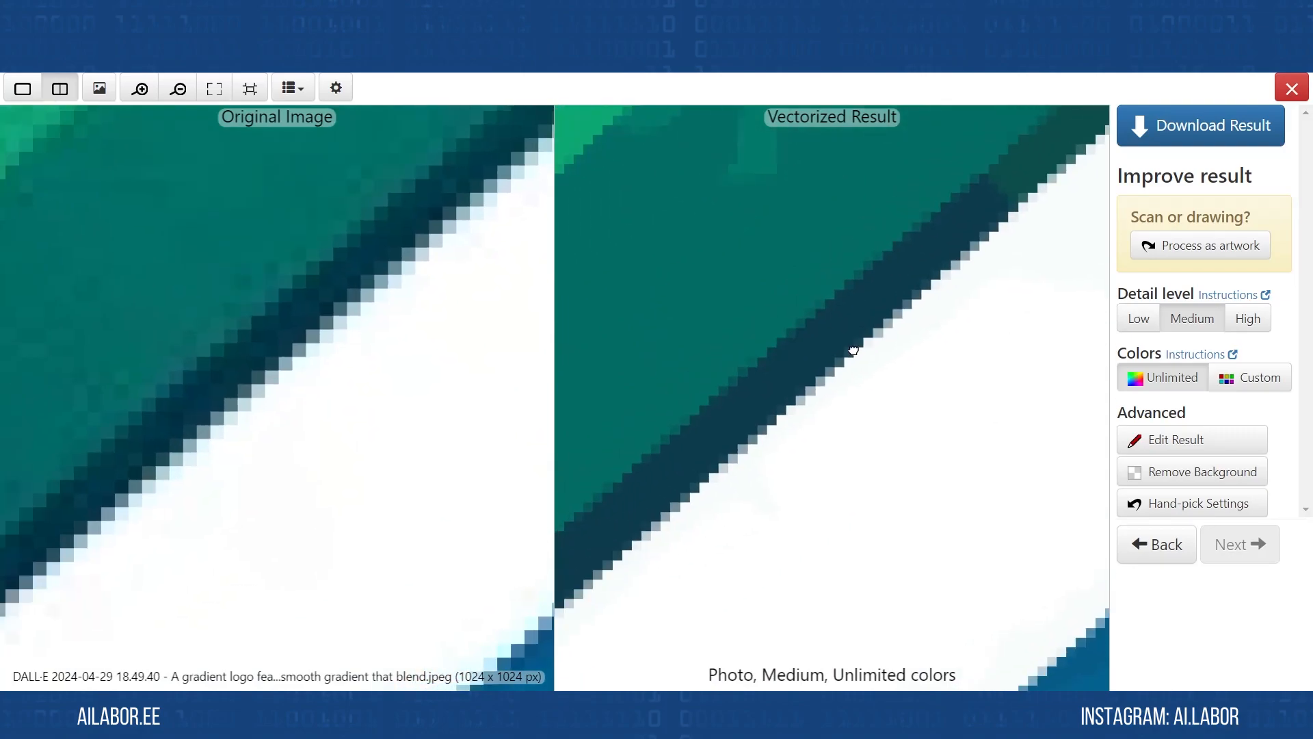
{"action": "scroll", "coordinate": [737, 394], "scroll_direction": "down", "scroll_amount": 1}
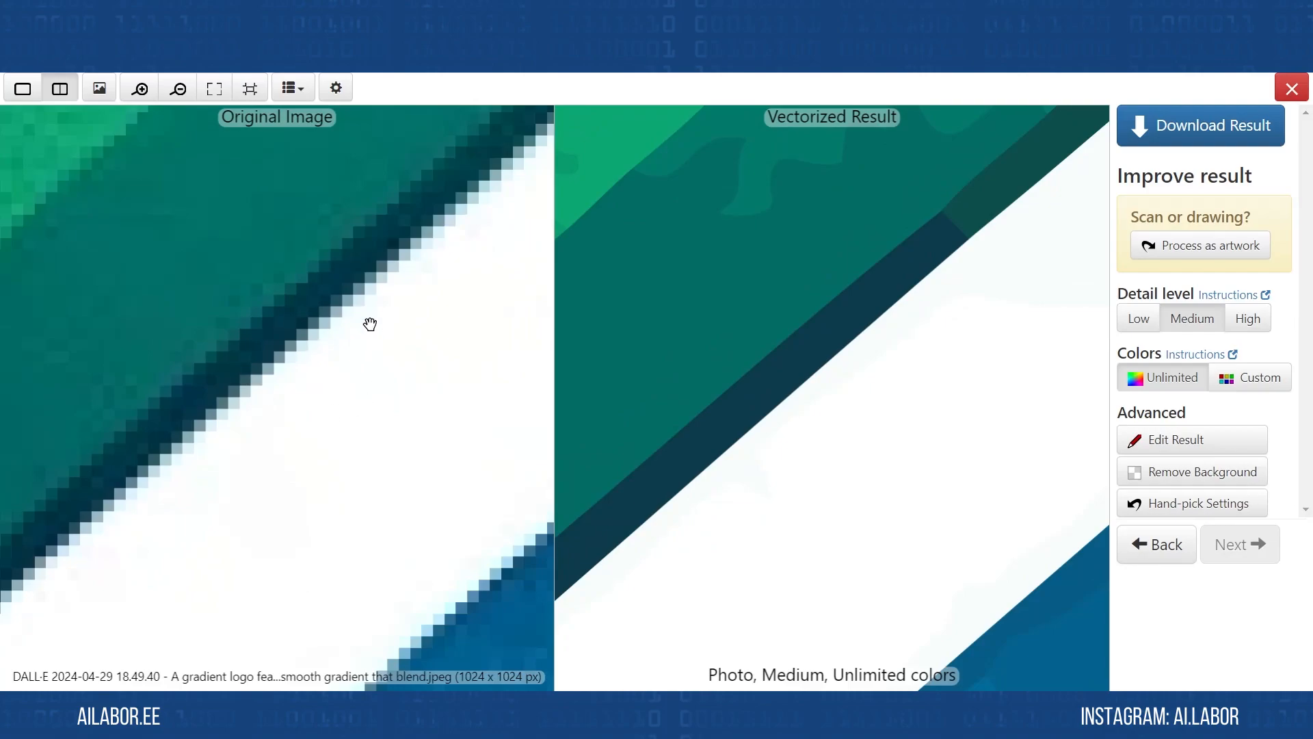
{"action": "scroll", "coordinate": [838, 417], "scroll_direction": "down", "scroll_amount": 1}
{"action": "scroll", "coordinate": [838, 416], "scroll_direction": "down", "scroll_amount": 1}
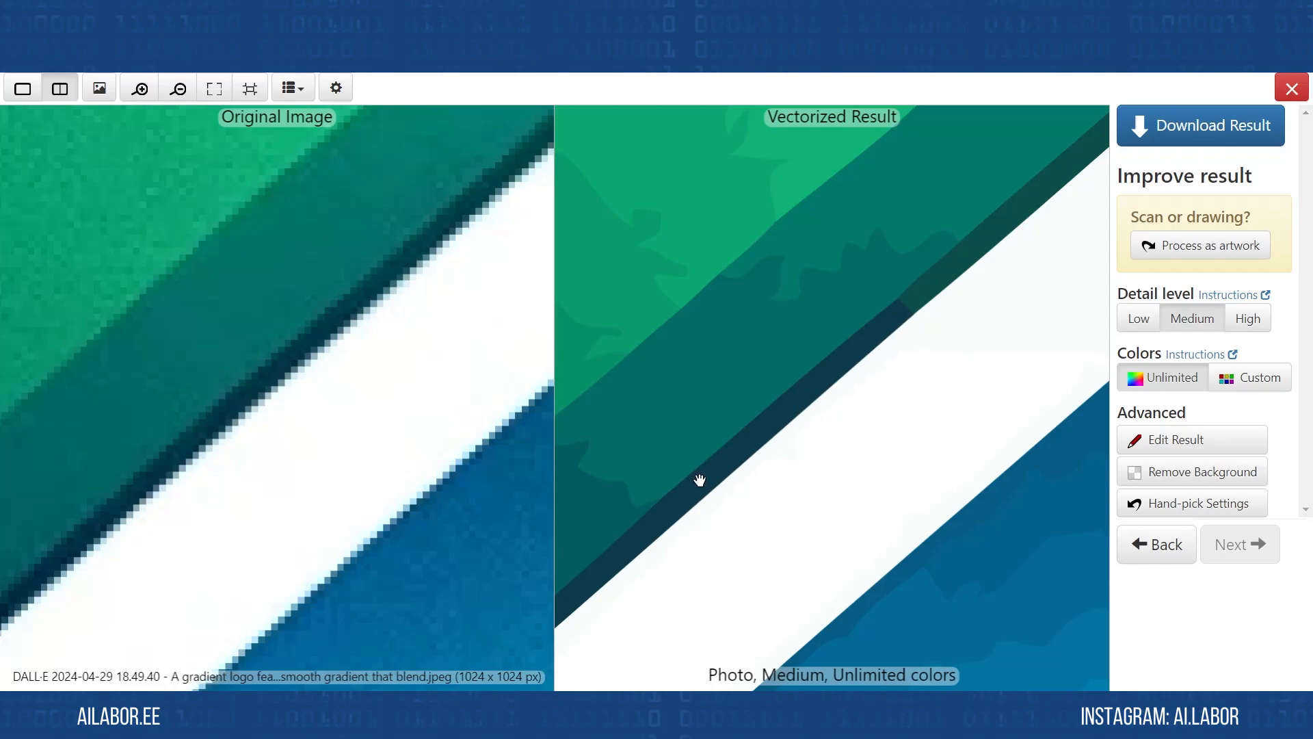
Compare the colour gradients of the green circle and blue house in the original and vectorized versions.
{"action": "scroll", "coordinate": [876, 457], "scroll_direction": "down", "scroll_amount": 6}
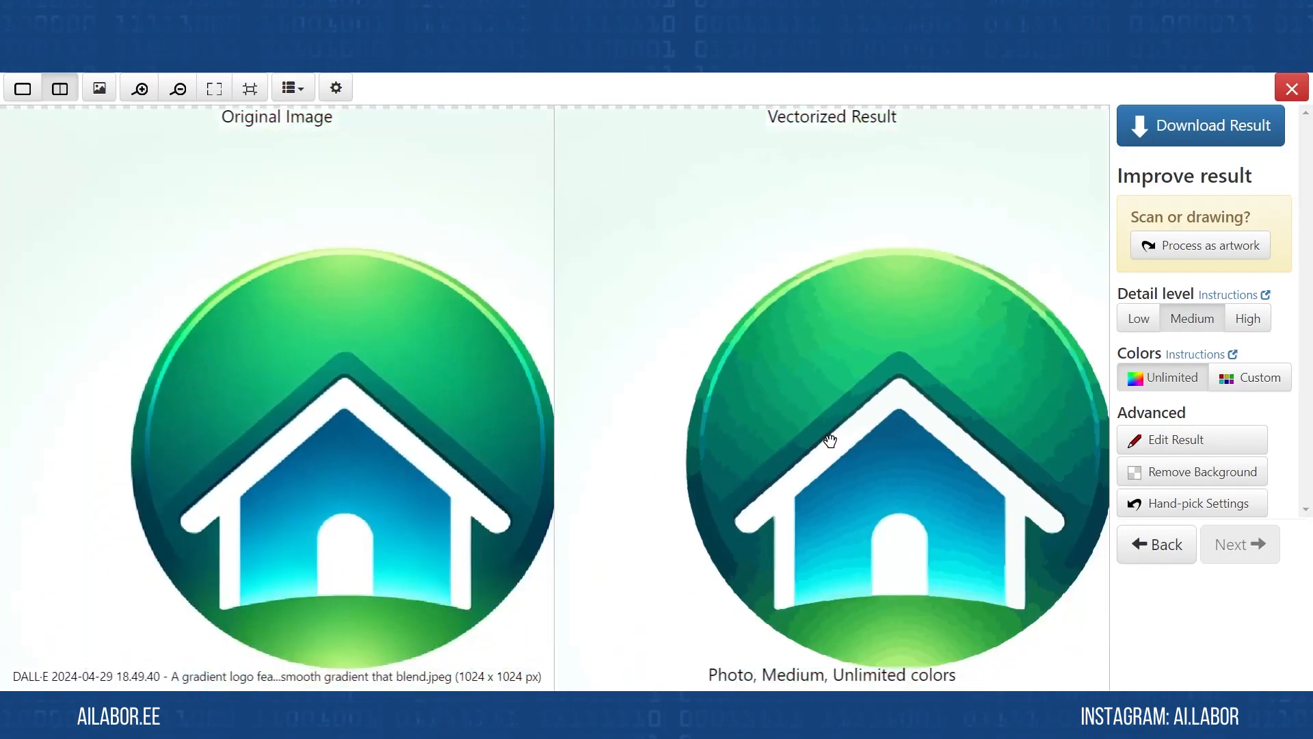
{"action": "left_click_drag", "start_coordinate": [912, 461], "coordinate": [813, 393]}
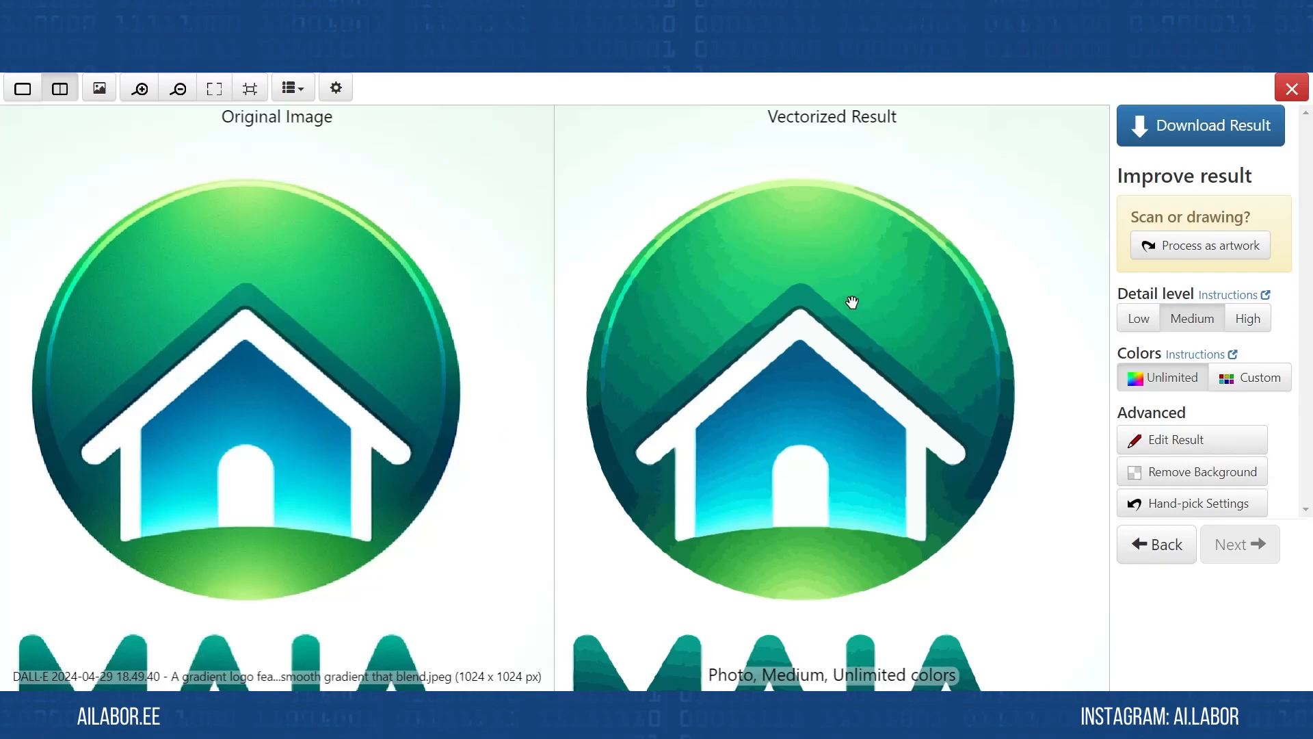
{"action": "scroll", "coordinate": [818, 375], "scroll_direction": "up", "scroll_amount": 4}
{"action": "scroll", "coordinate": [792, 387], "scroll_direction": "down", "scroll_amount": 5}
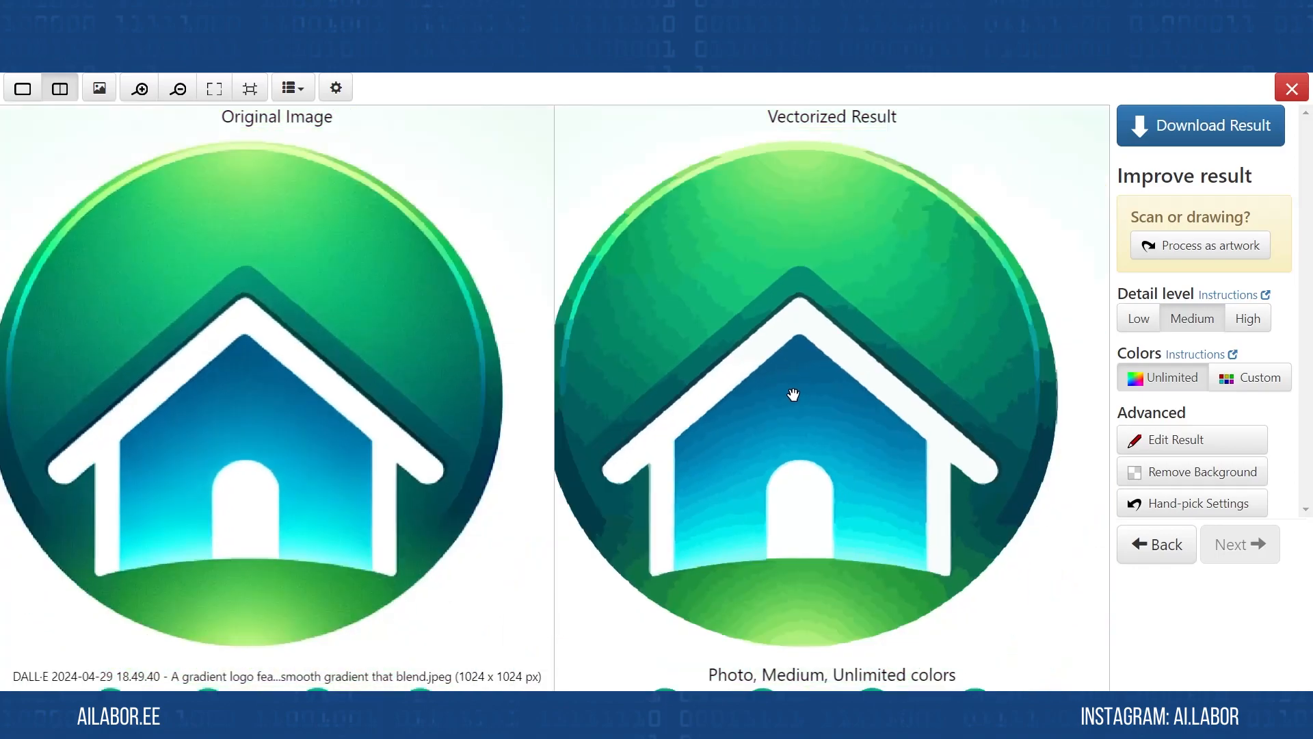
{"action": "left_click_drag", "start_coordinate": [825, 371], "coordinate": [828, 381]}
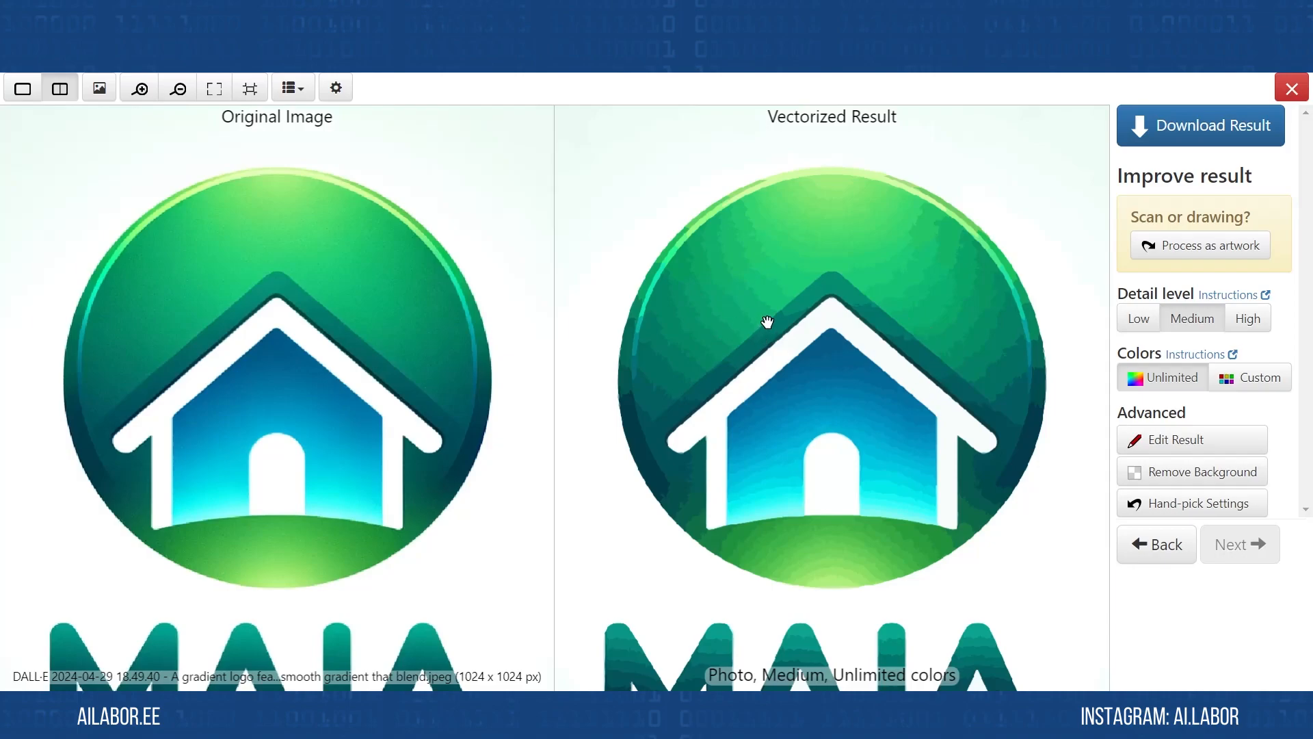
{"action": "scroll", "coordinate": [755, 272], "scroll_direction": "up", "scroll_amount": 5}
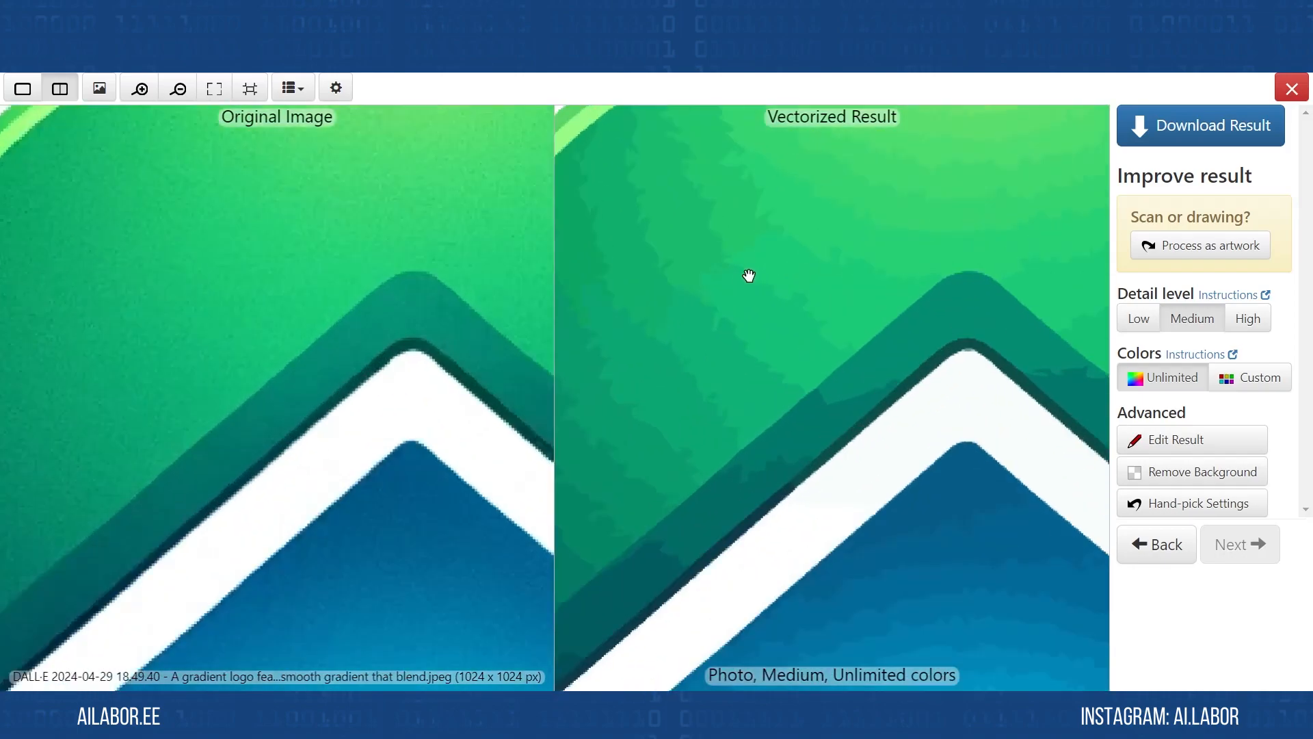
{"action": "scroll", "coordinate": [742, 286], "scroll_direction": "down", "scroll_amount": 5}
{"action": "scroll", "coordinate": [967, 331], "scroll_direction": "up", "scroll_amount": 2}
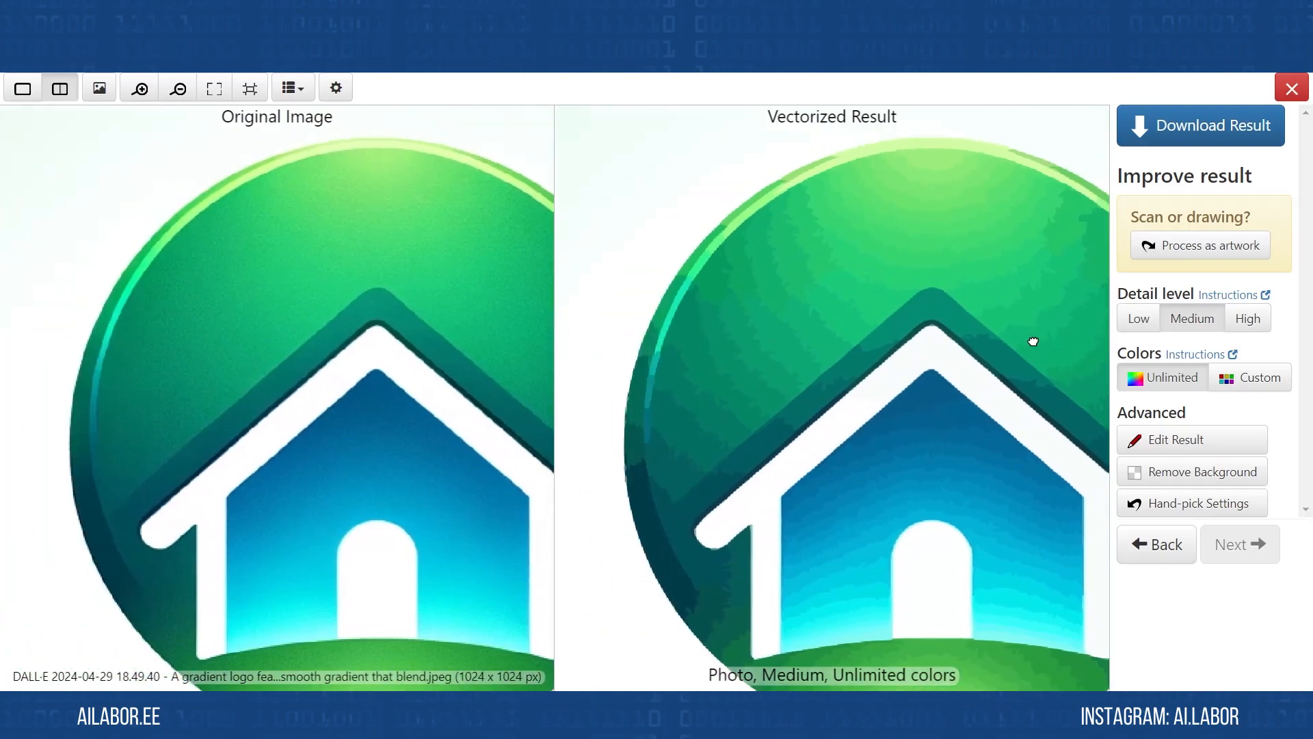
{"action": "scroll", "coordinate": [933, 429], "scroll_direction": "up", "scroll_amount": 4}
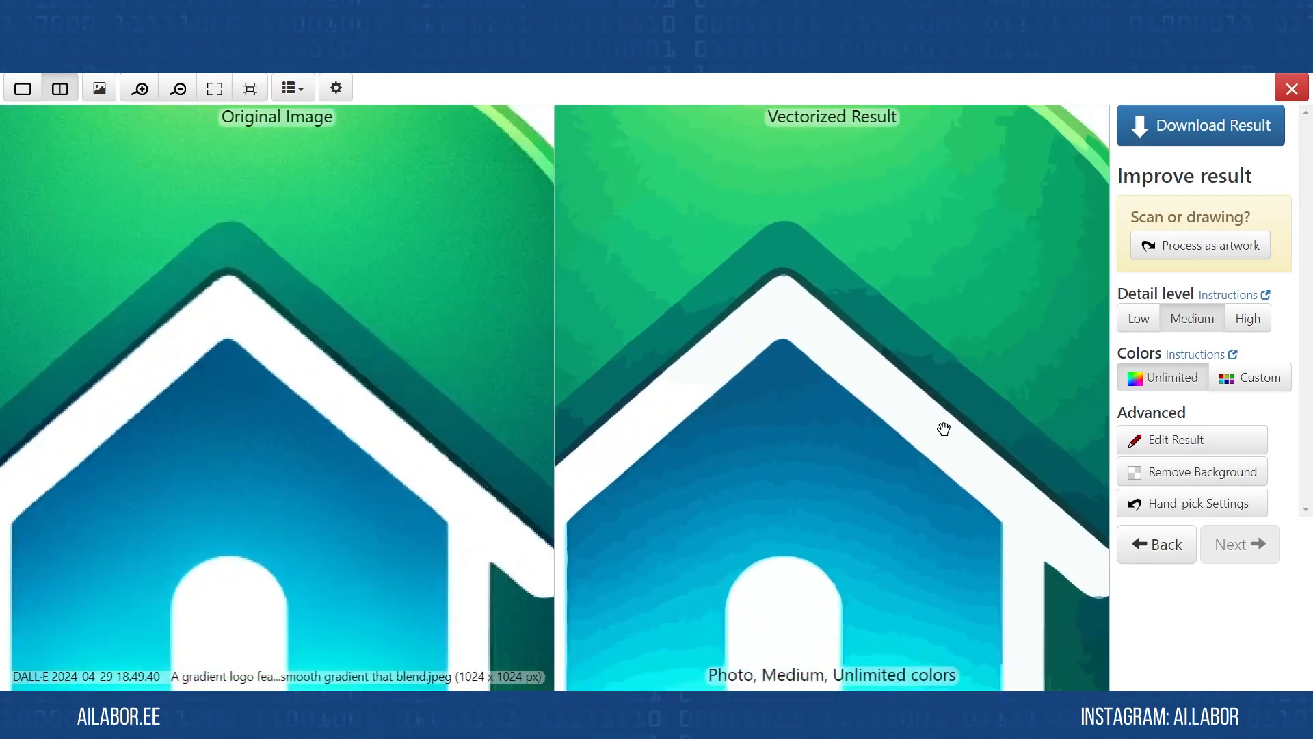
{"action": "scroll", "coordinate": [860, 414], "scroll_direction": "down", "scroll_amount": 5}
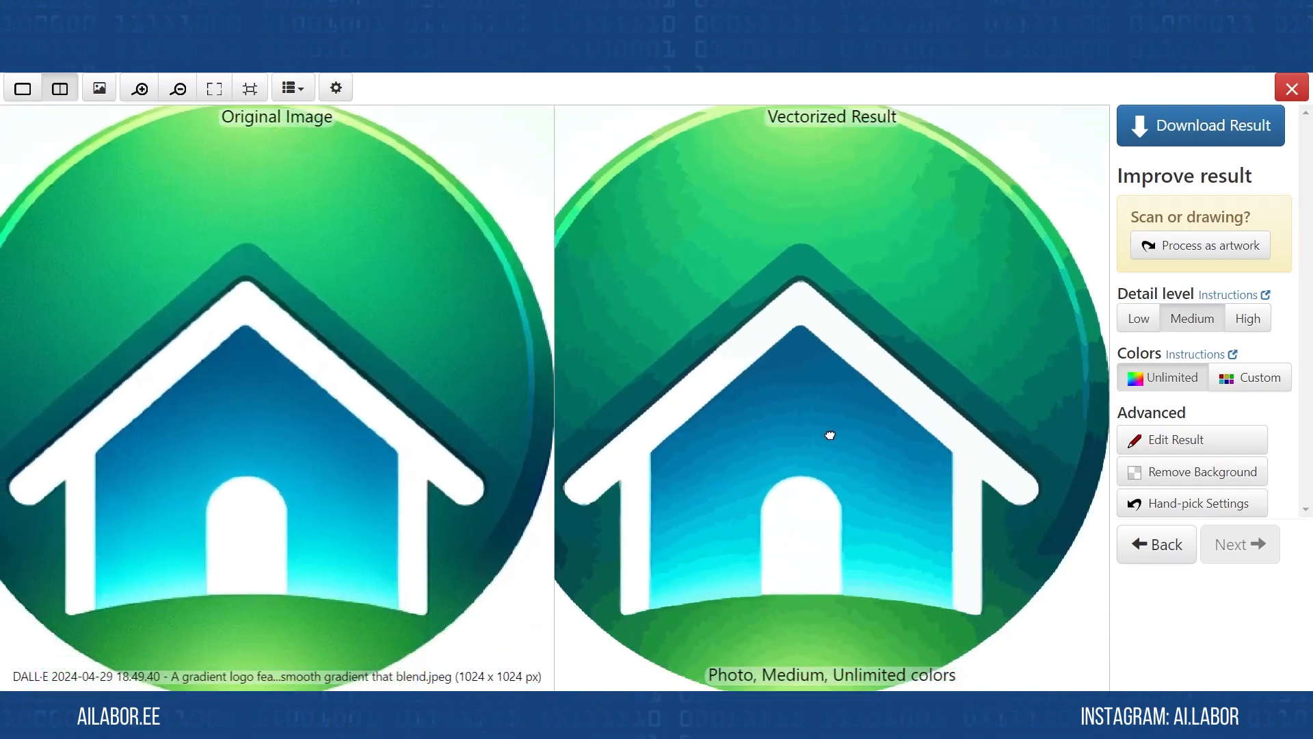
Return to the ChatGPT conversation and enlarge the video game style "MAJA" logo.
{"action": "scroll", "coordinate": [848, 433], "scroll_direction": "down", "scroll_amount": 3}
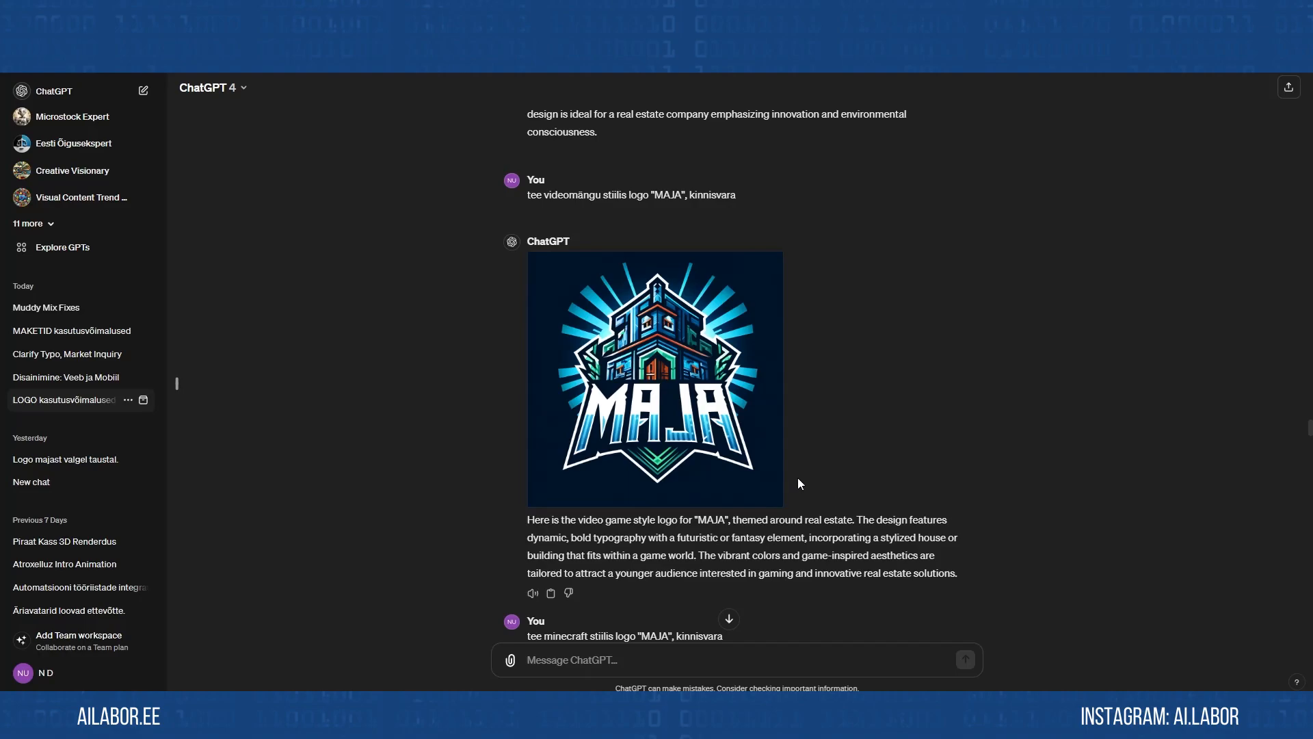
{"action": "mouse_move", "coordinate": [748, 463]}
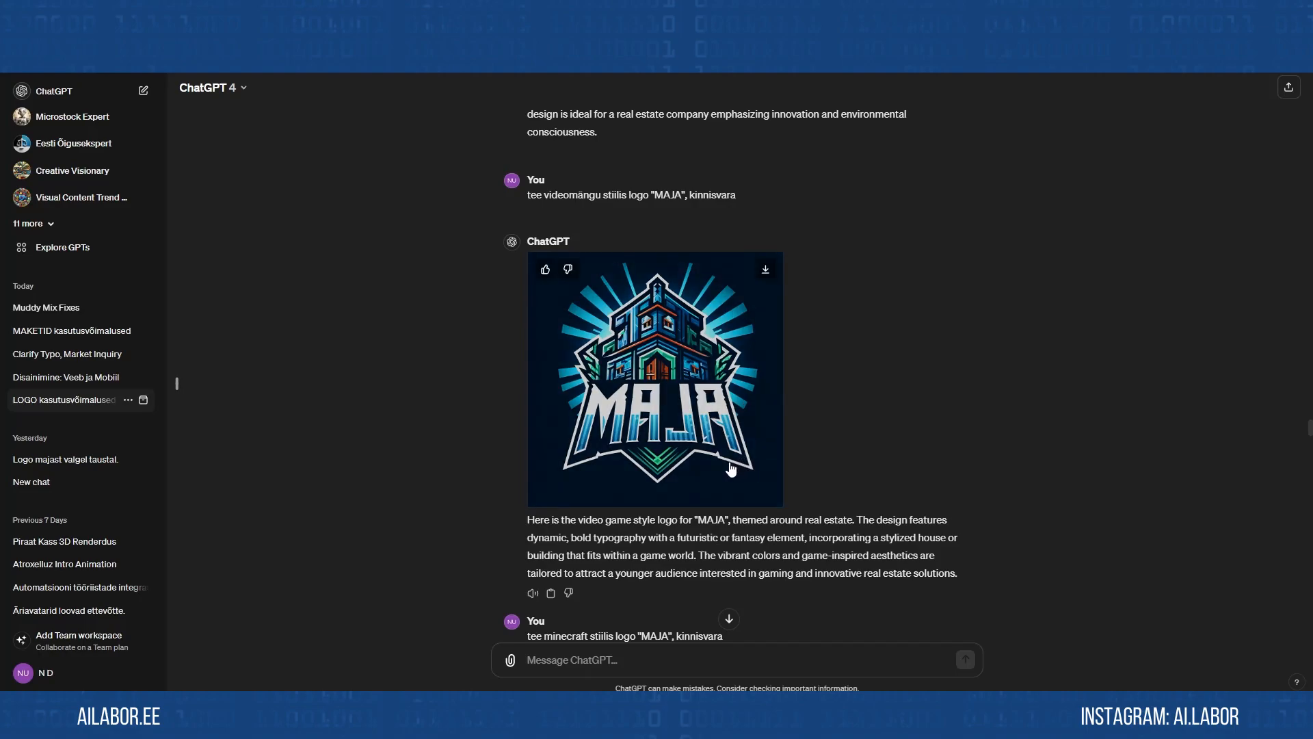
{"action": "left_click", "coordinate": [724, 358]}
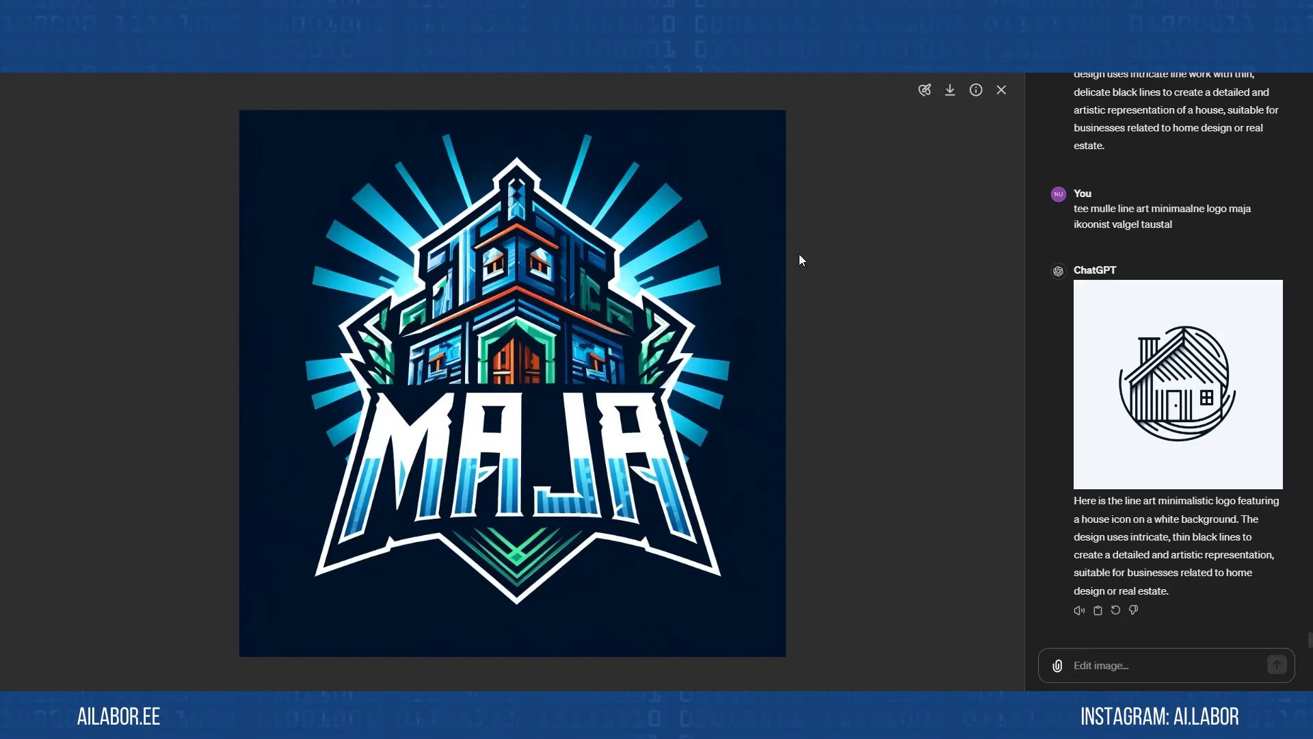
Close the enlarged video game logo and review the Minecraft and RuneScape style "MAJA" logos further down the conversation.
{"action": "left_click", "coordinate": [1001, 89]}
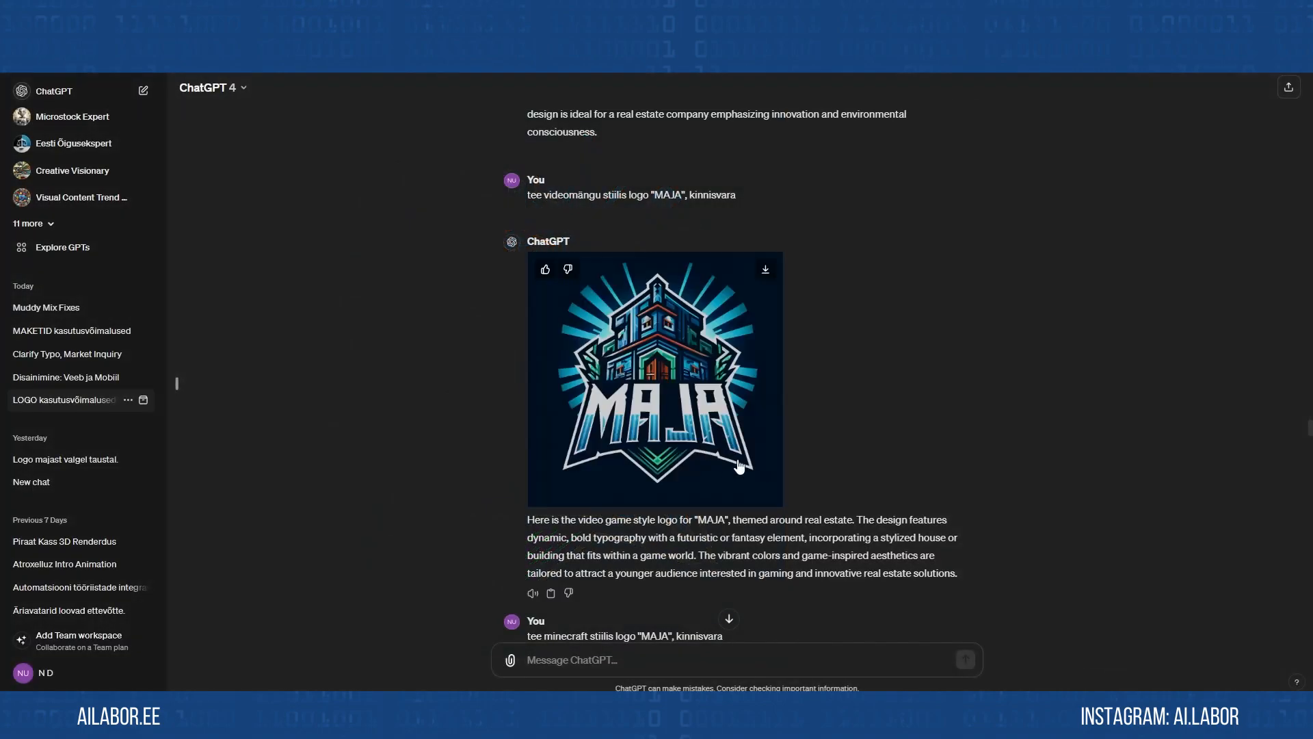
{"action": "scroll", "coordinate": [856, 511], "scroll_direction": "down", "scroll_amount": 6}
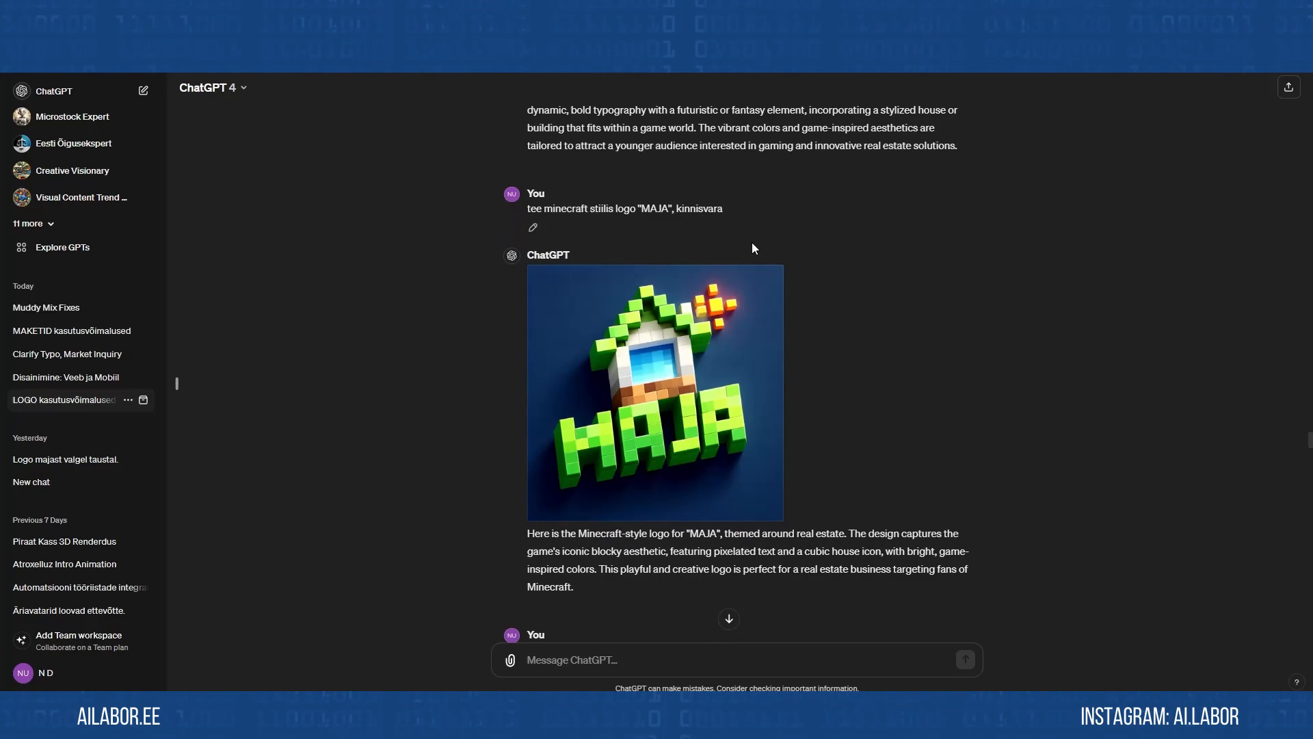
{"action": "scroll", "coordinate": [793, 342], "scroll_direction": "down", "scroll_amount": 12}
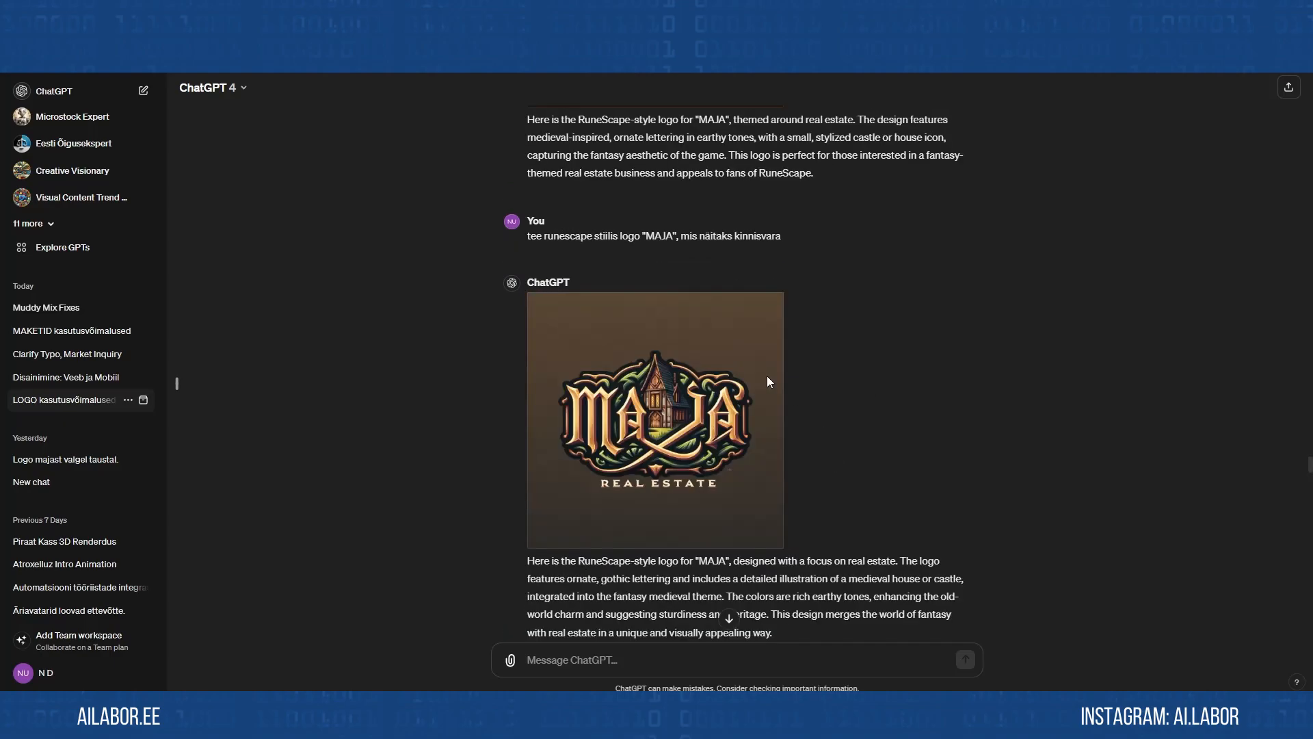
{"action": "left_click", "coordinate": [605, 427]}
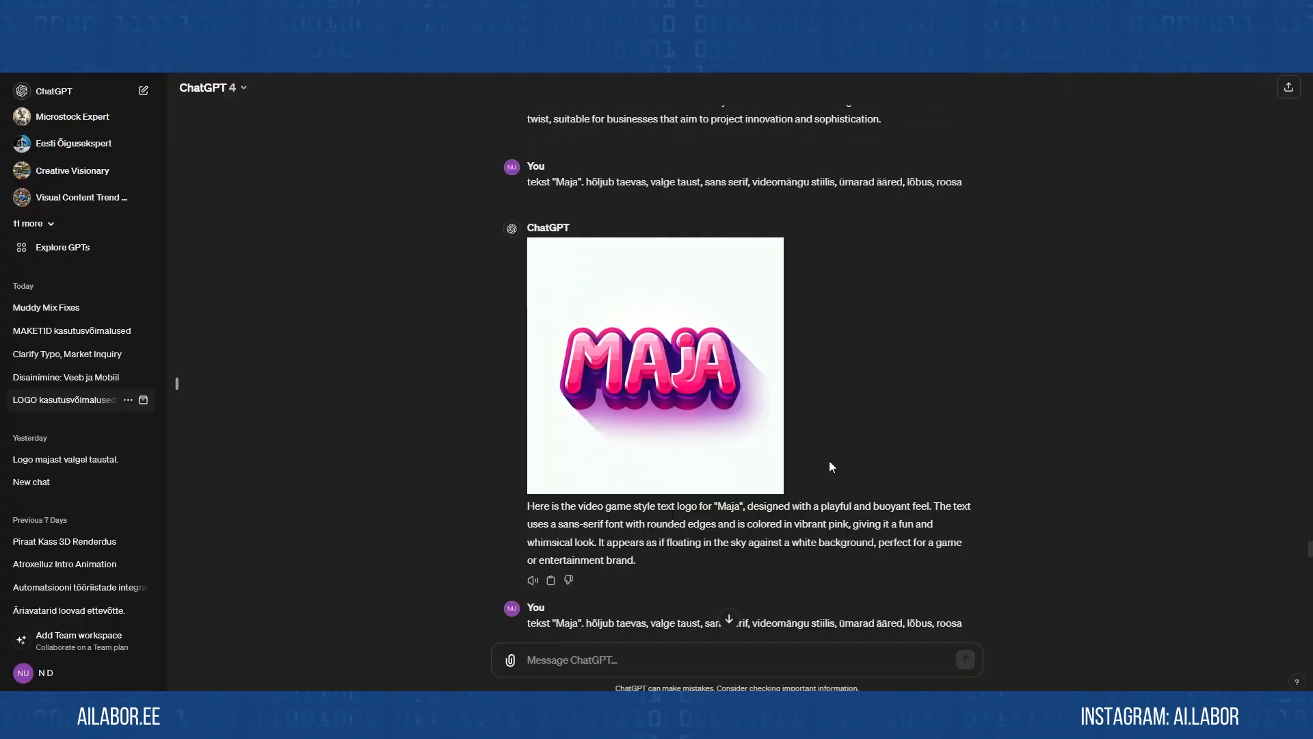
Enlarge the first pink, rounded video game style "Maja" text logo to examine its lettering, and close the enlarged view.
{"action": "left_click", "coordinate": [829, 461]}
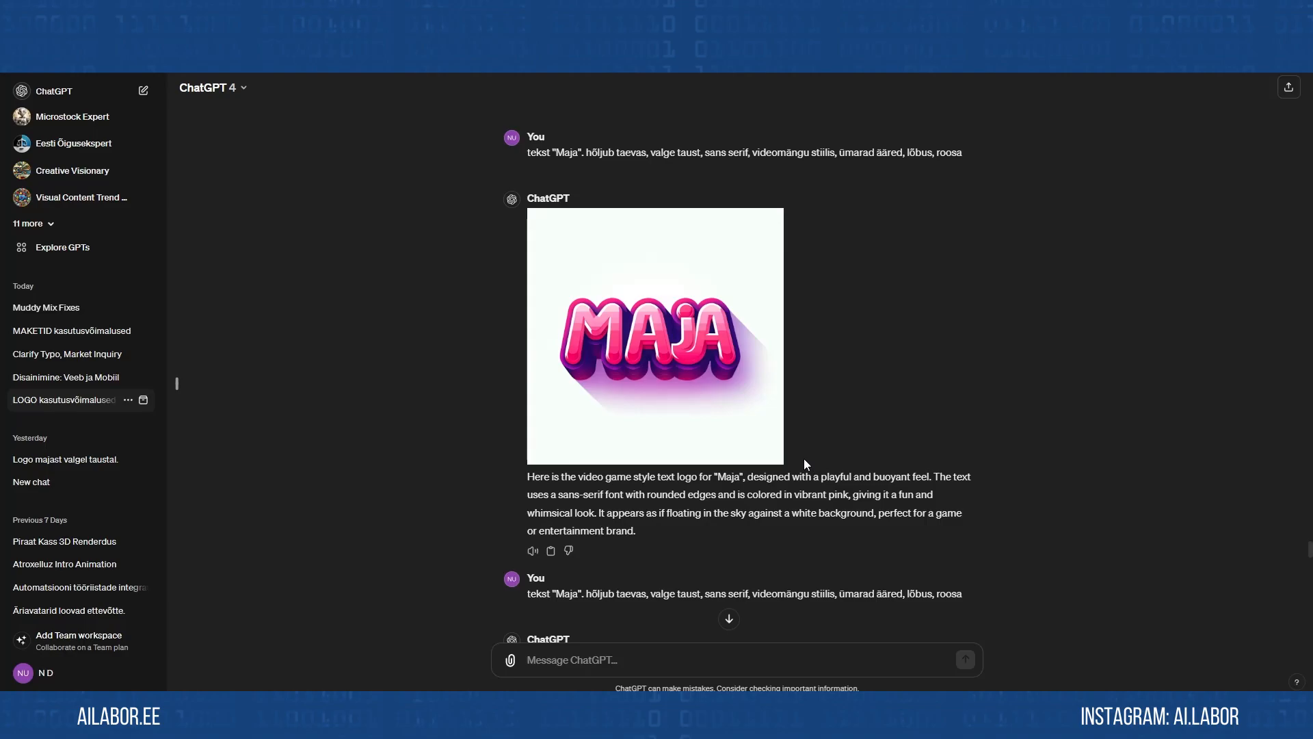
{"action": "mouse_move", "coordinate": [728, 459]}
{"action": "mouse_move", "coordinate": [696, 346]}
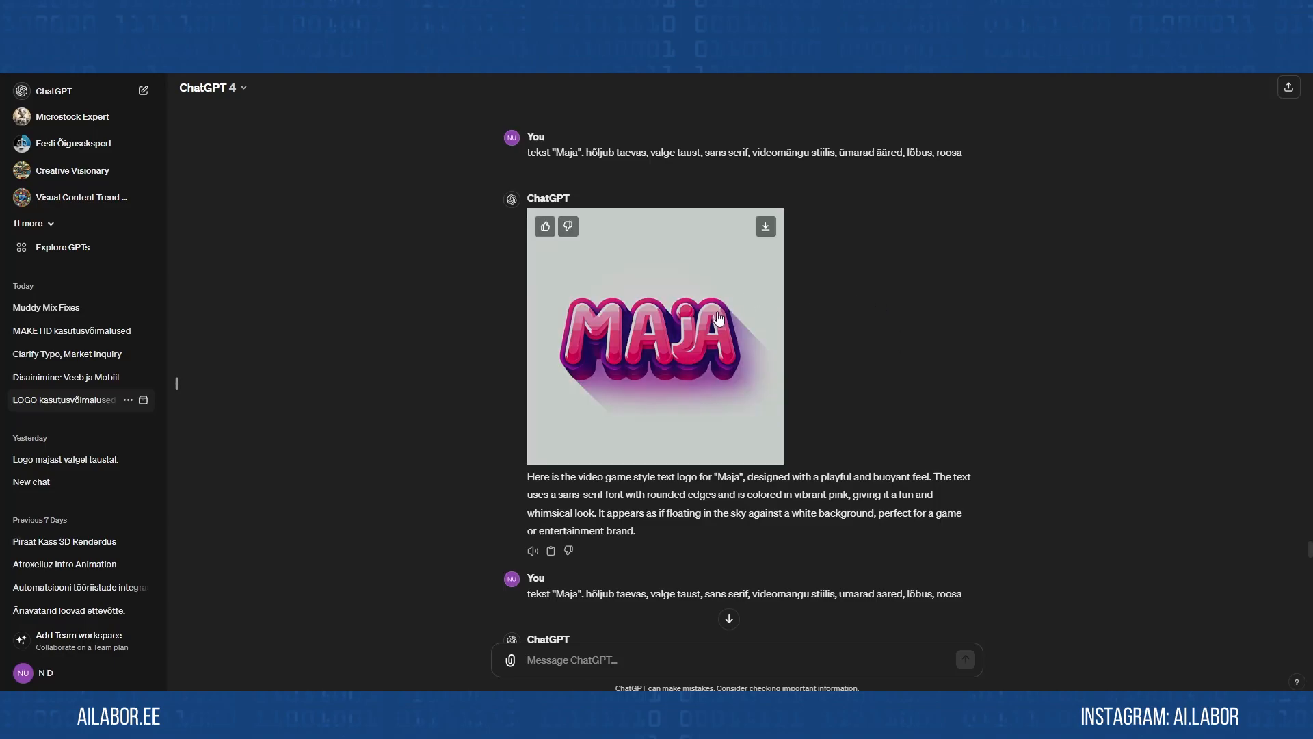
{"action": "left_click", "coordinate": [626, 354]}
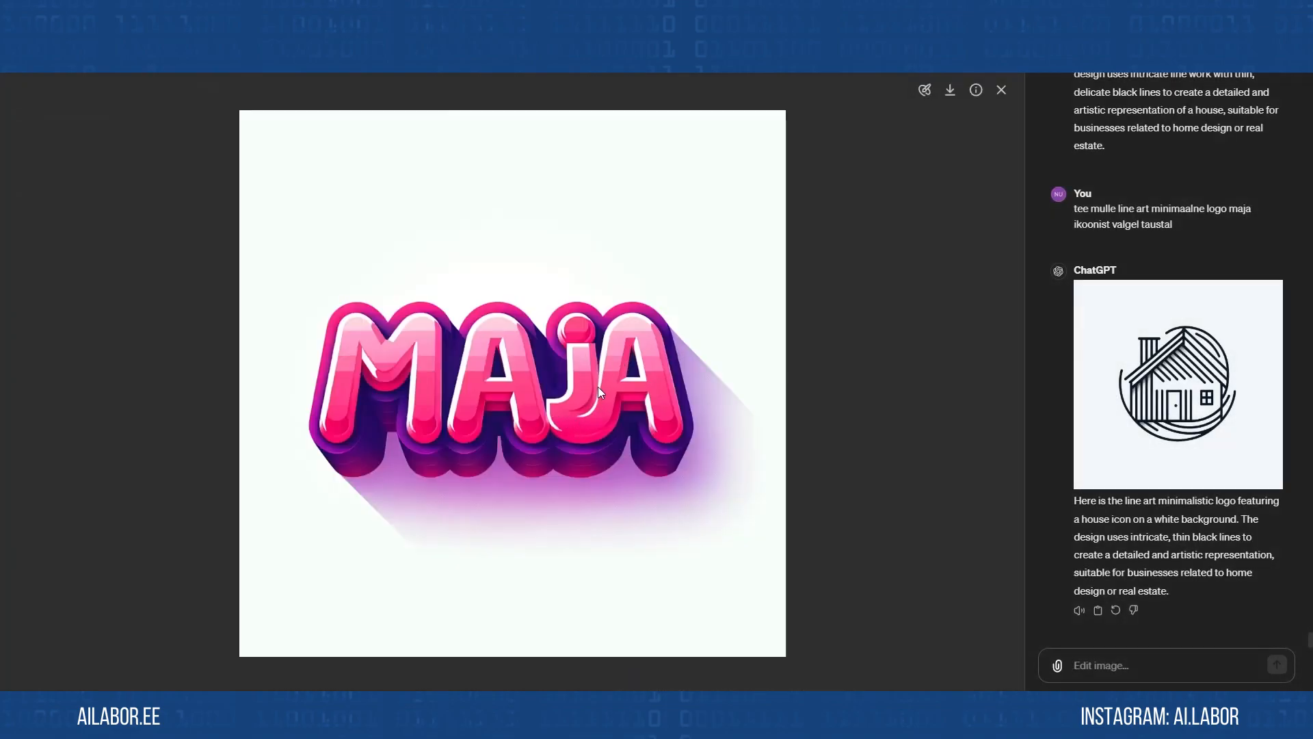
{"action": "left_click", "coordinate": [943, 153]}
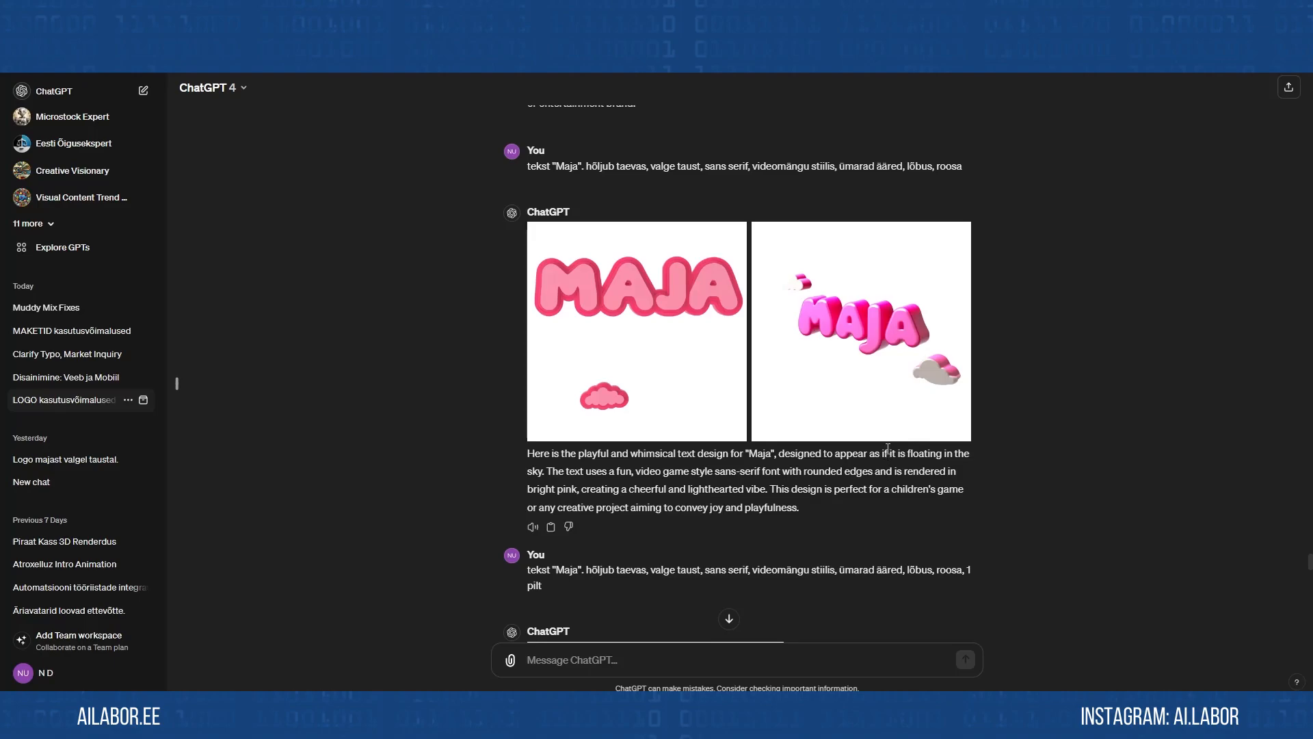
Review the other pink floating "Maja" text designs, including the one with clouds from the "1 pilt" prompt.
{"action": "scroll", "coordinate": [821, 432], "scroll_direction": "down", "scroll_amount": 3}
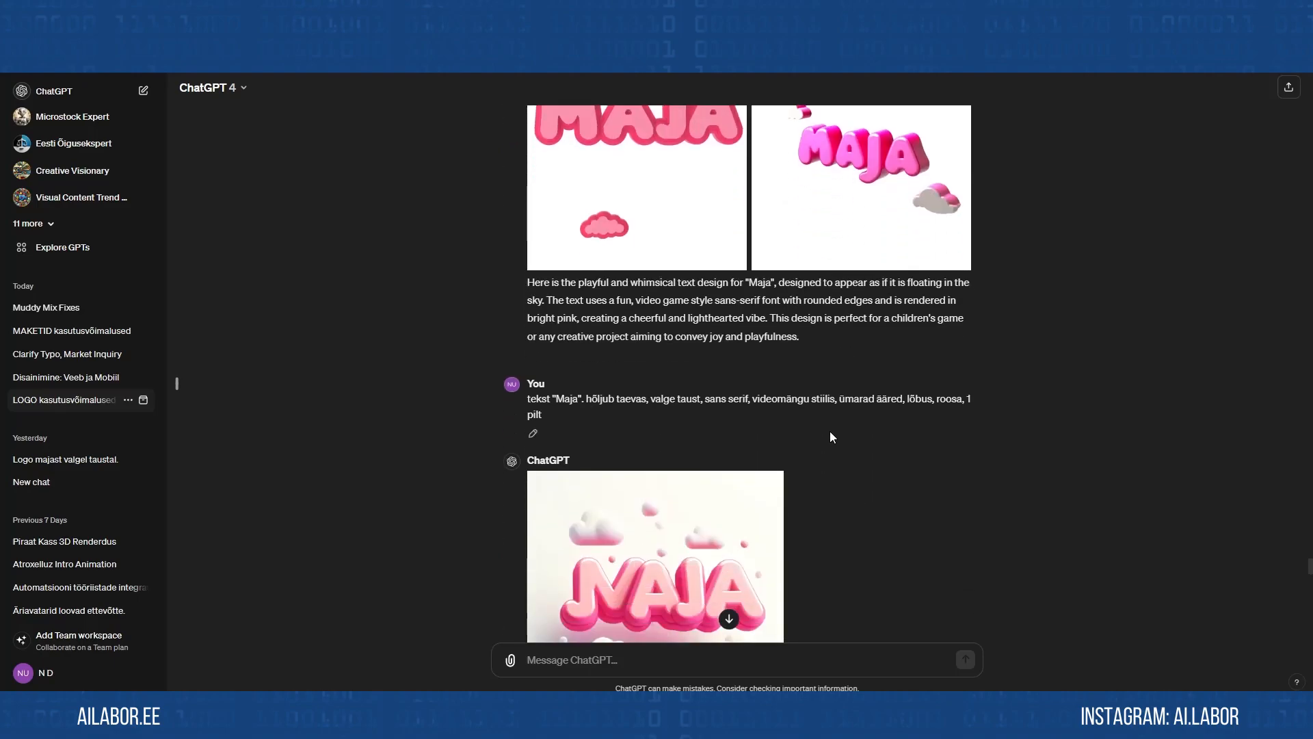
{"action": "scroll", "coordinate": [829, 433], "scroll_direction": "down", "scroll_amount": 4}
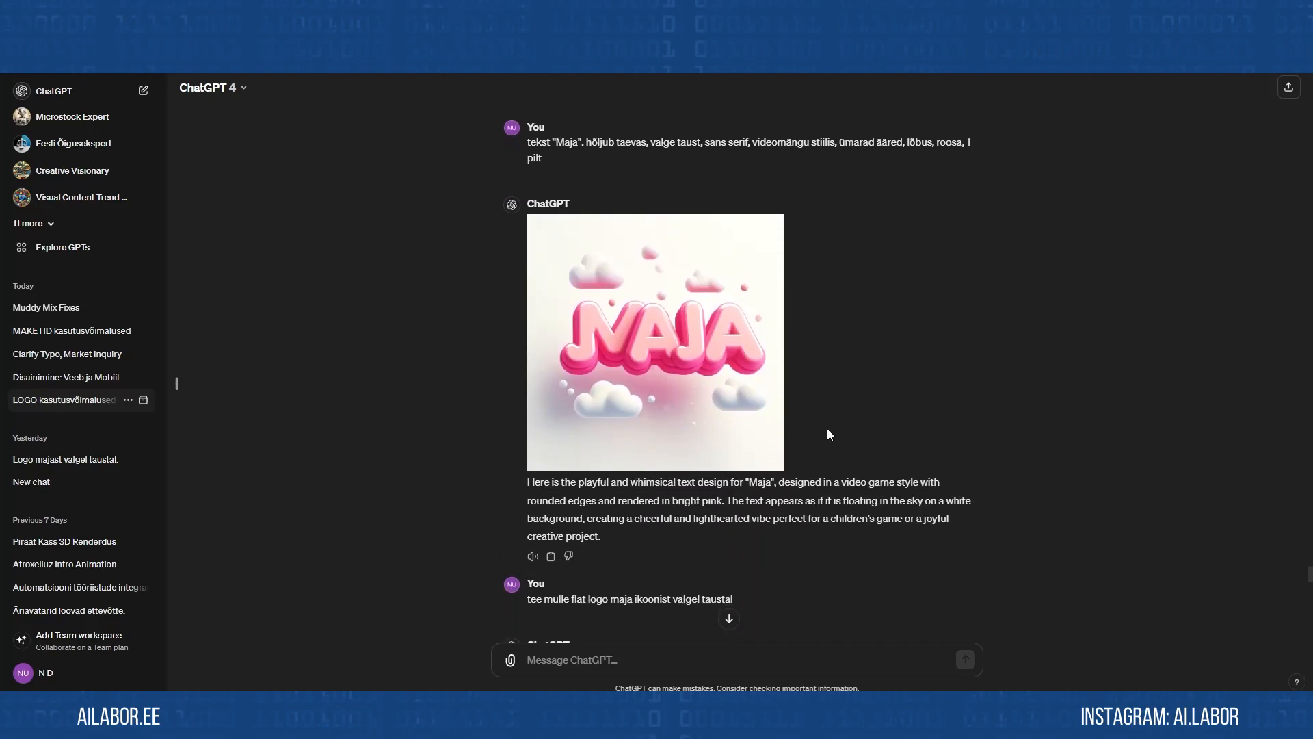
{"action": "mouse_move", "coordinate": [642, 375]}
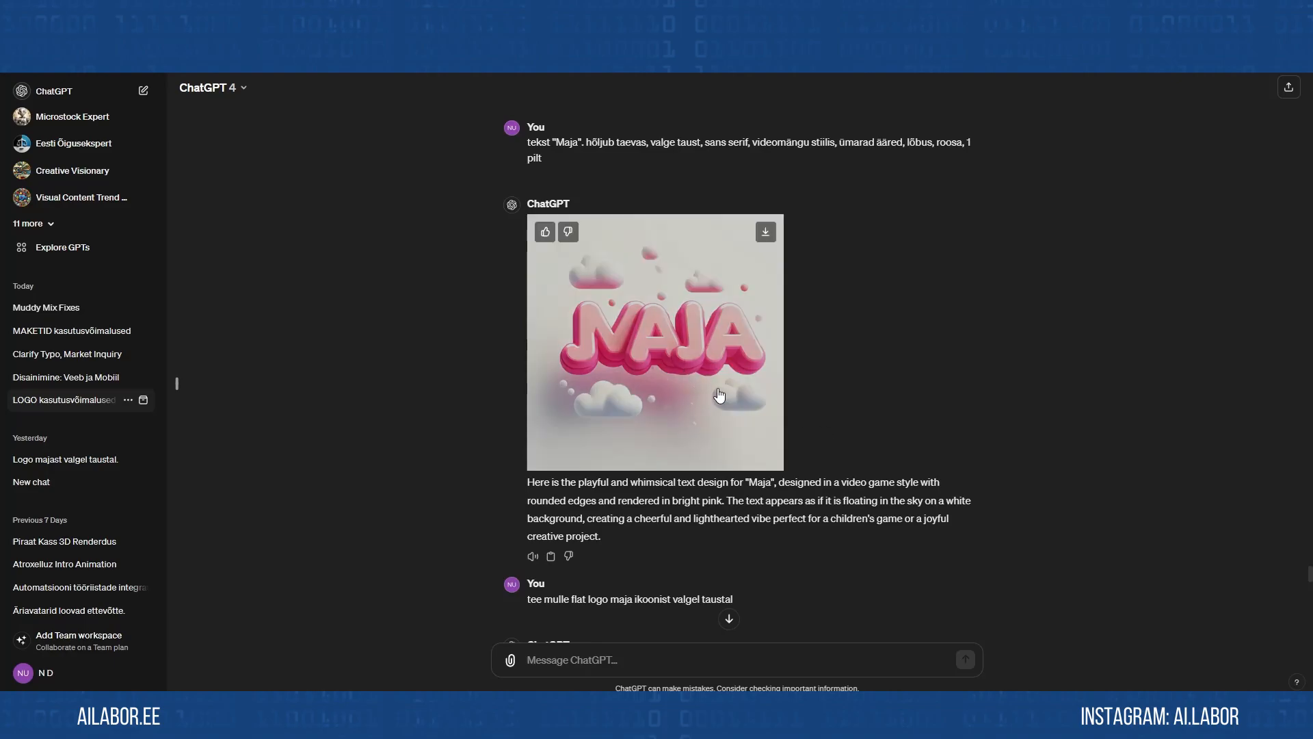
{"action": "left_click", "coordinate": [628, 372]}
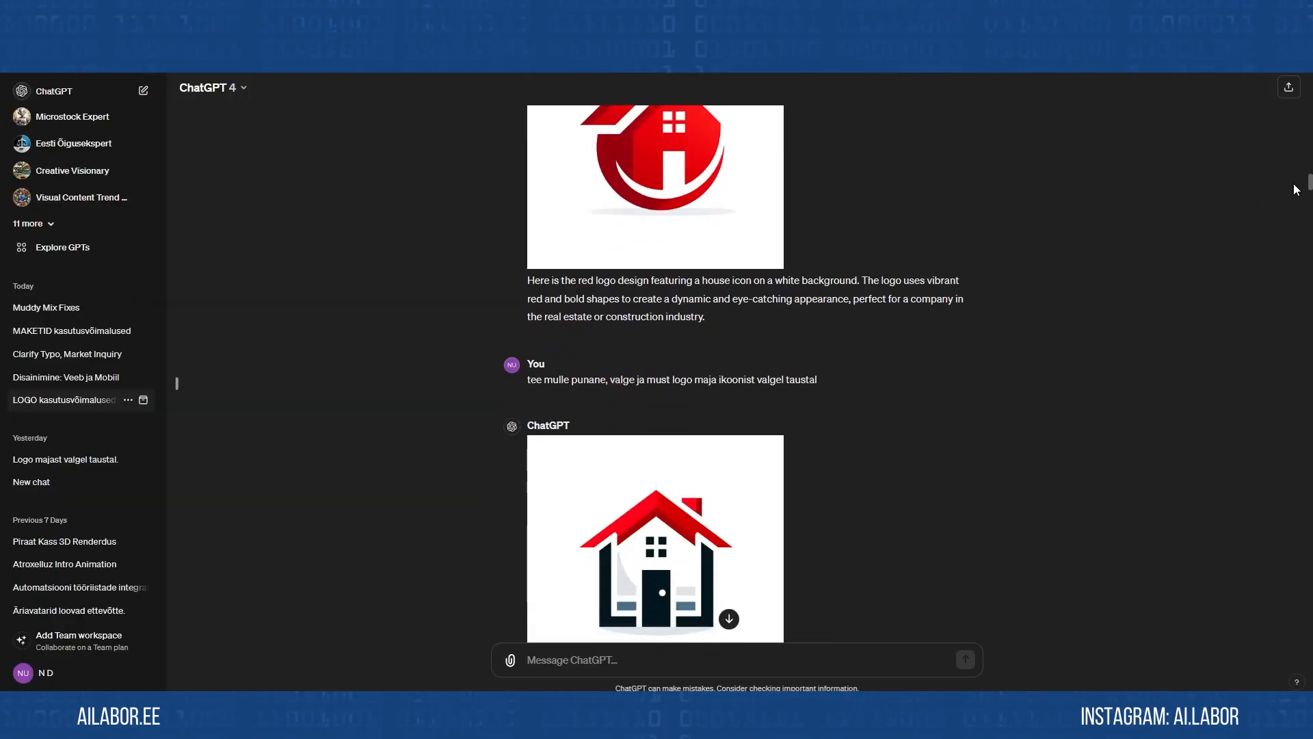
Go back to the earlier red, white and black house logos and review the minimal, abstract version.
{"action": "left_click_drag", "start_coordinate": [1292, 185], "coordinate": [1291, 191]}
{"action": "scroll", "coordinate": [1292, 199], "scroll_direction": "down", "scroll_amount": 6}
{"action": "scroll", "coordinate": [1290, 202], "scroll_direction": "up", "scroll_amount": 2}
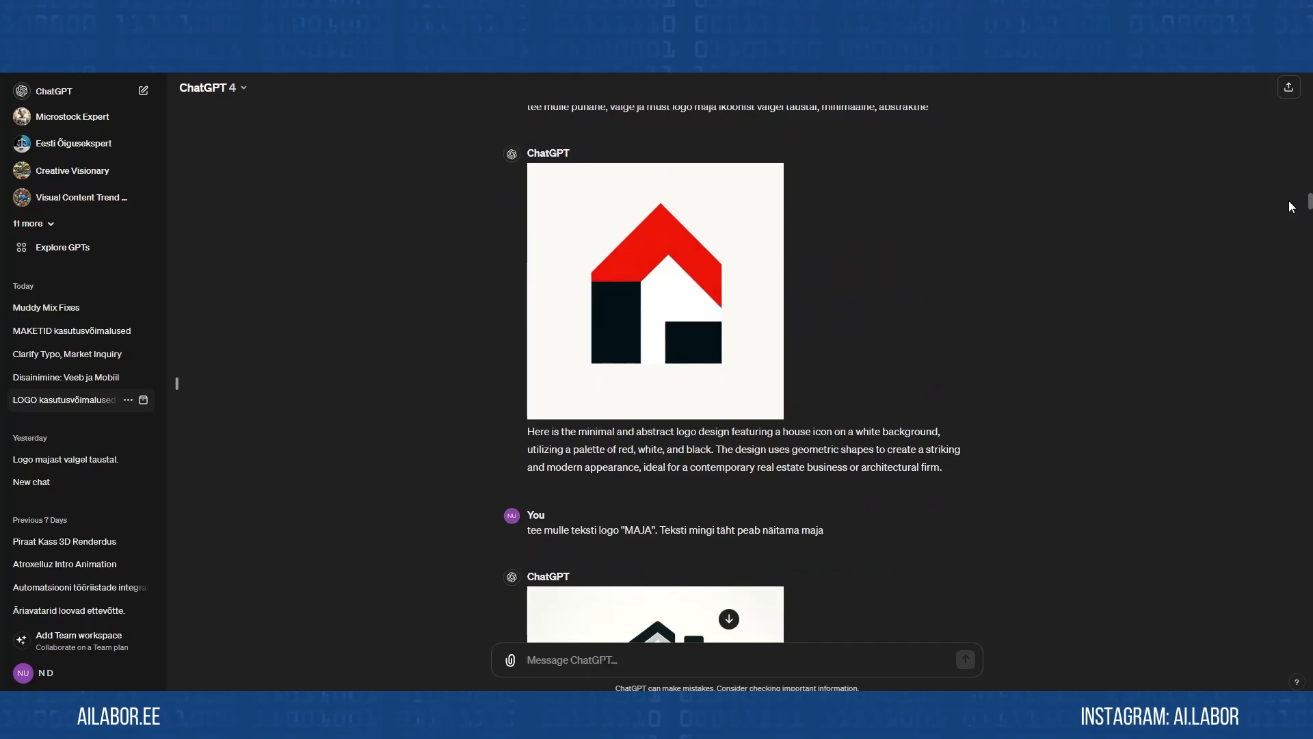